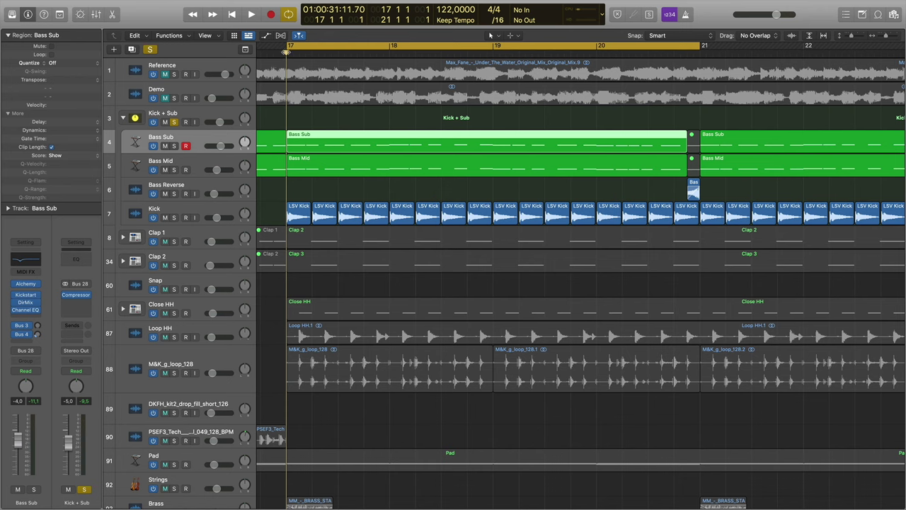
- Play the soloed Kick + Sub stack, stop playback and return the playhead to the start of the cycle at bar 17
key(space)
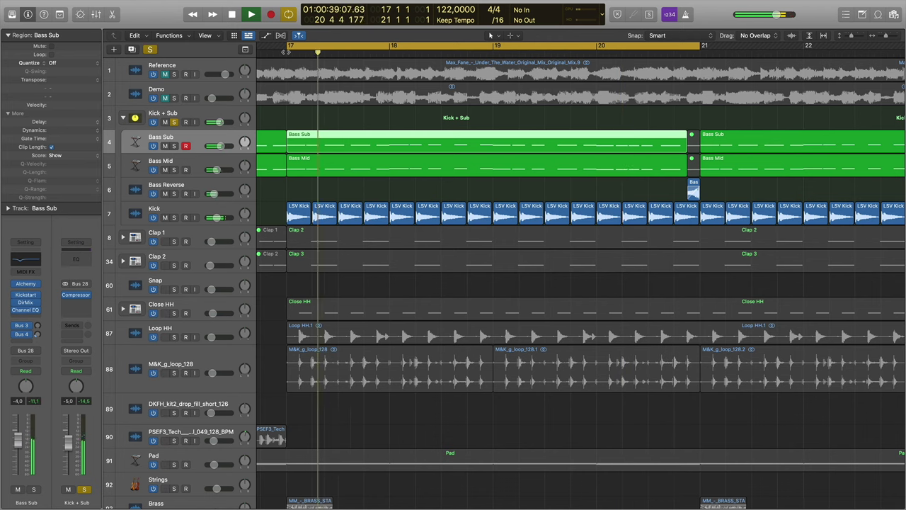
key(space)
key(Return)
- Solo only the Bass Sub track instead of the Kick + Sub stack, and increase the height of the Kick and Bass Sub tracks
drag(211, 225, 211, 246)
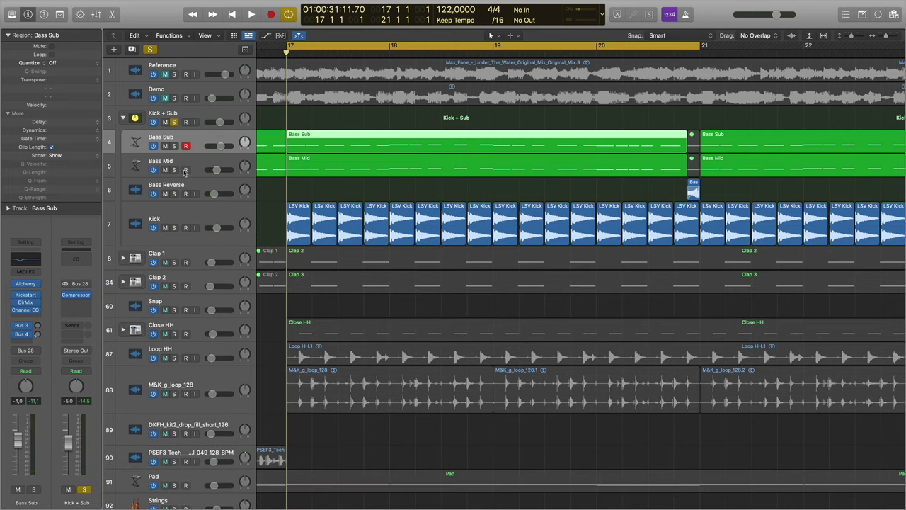
click(174, 123)
click(174, 146)
click(207, 140)
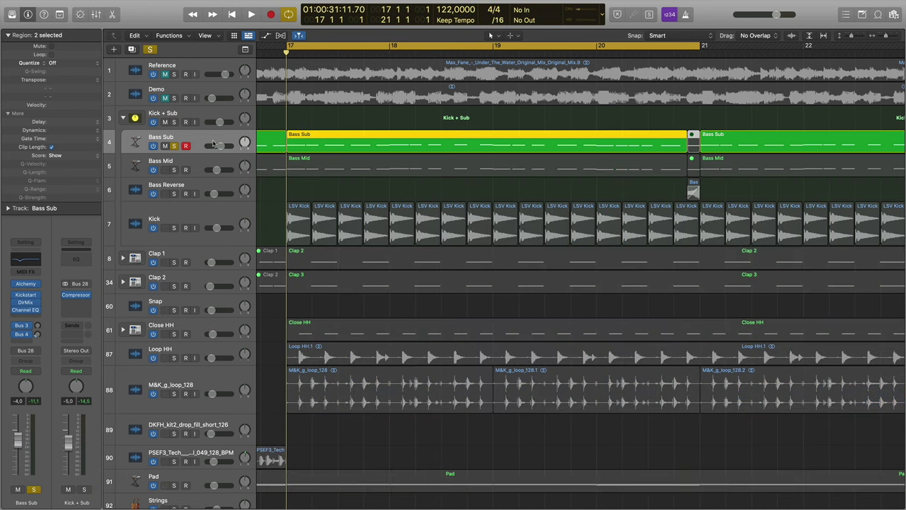
drag(238, 155, 238, 159)
drag(241, 227, 241, 226)
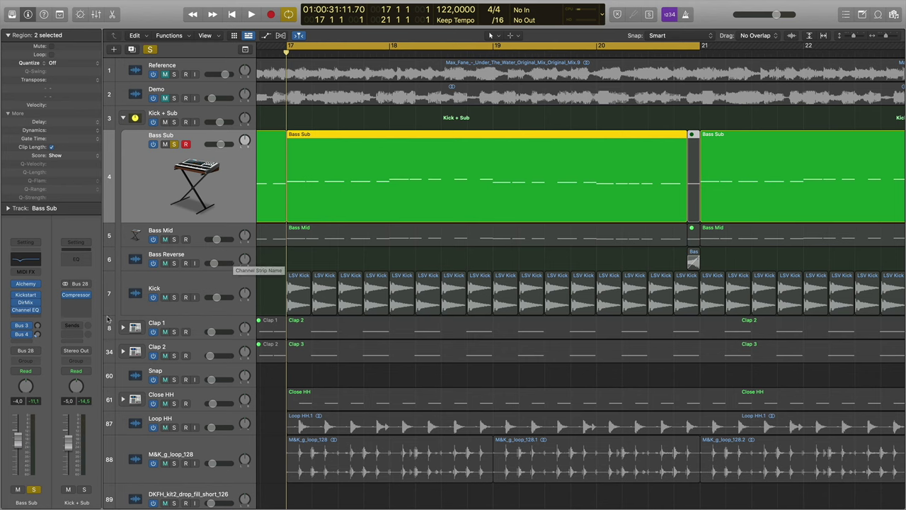
- Add a second Channel EQ after the existing one on Bass Sub and play the track to check its frequency spectrum
click(35, 310)
mouse_move(41, 354)
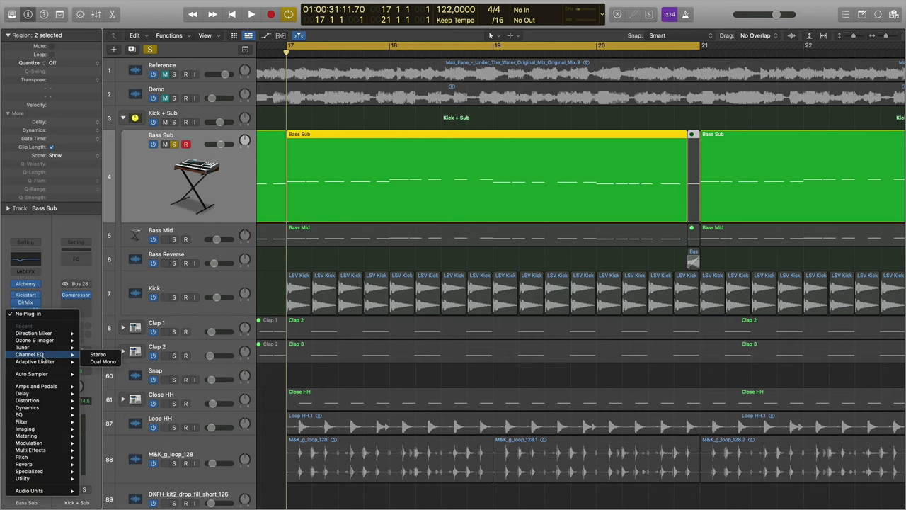
click(93, 360)
drag(453, 119, 516, 153)
key(space)
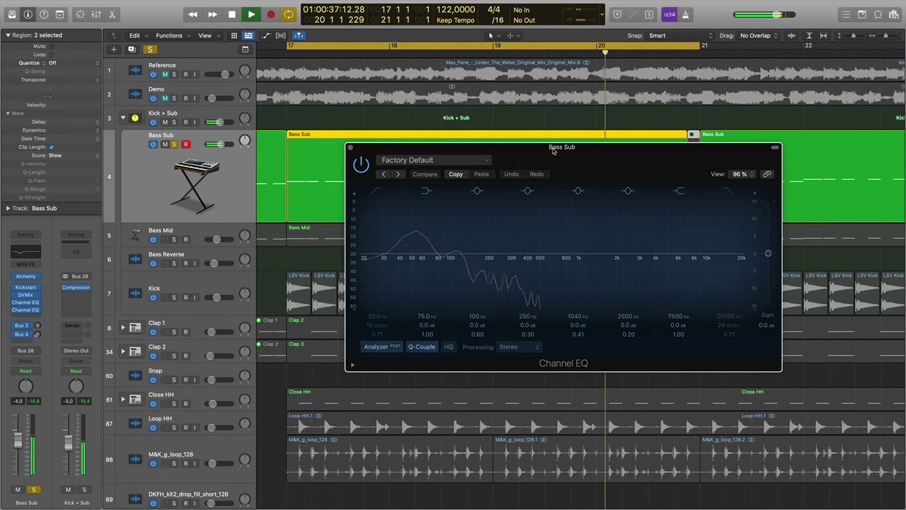
key(space)
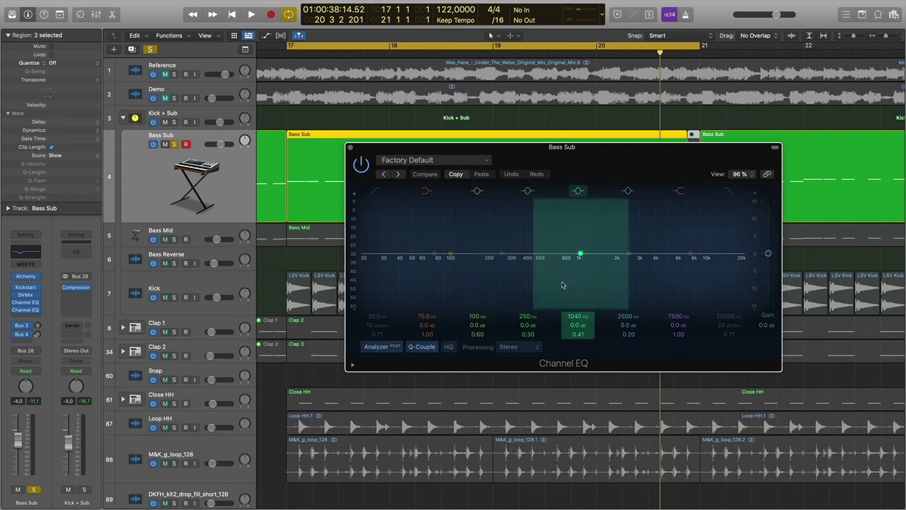
- Enable the new EQ's high-cut filter at about 57 Hz, audition the sub, and raise the cutoff to about 86 Hz
click(731, 203)
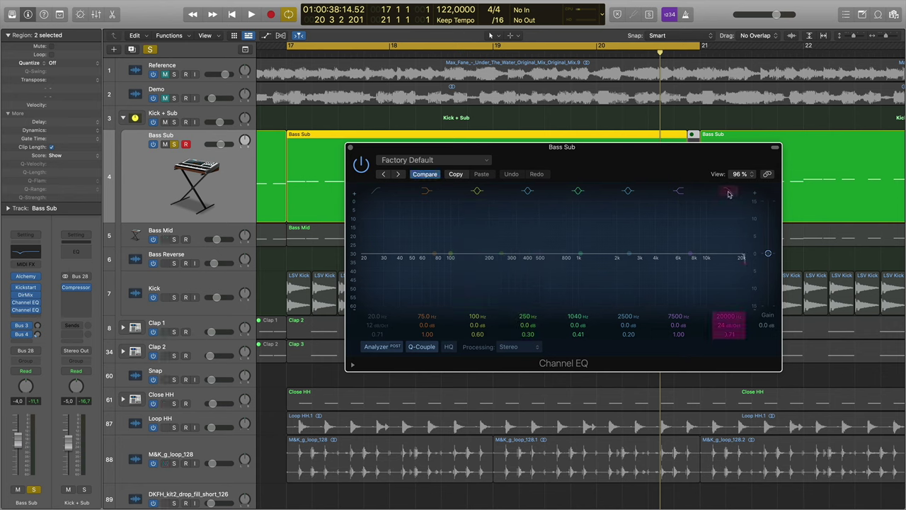
drag(744, 266, 420, 266)
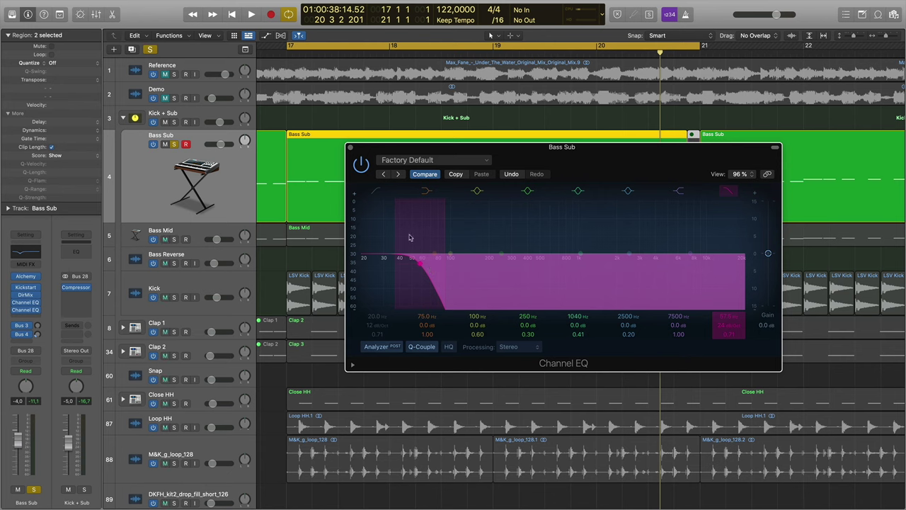
key(space)
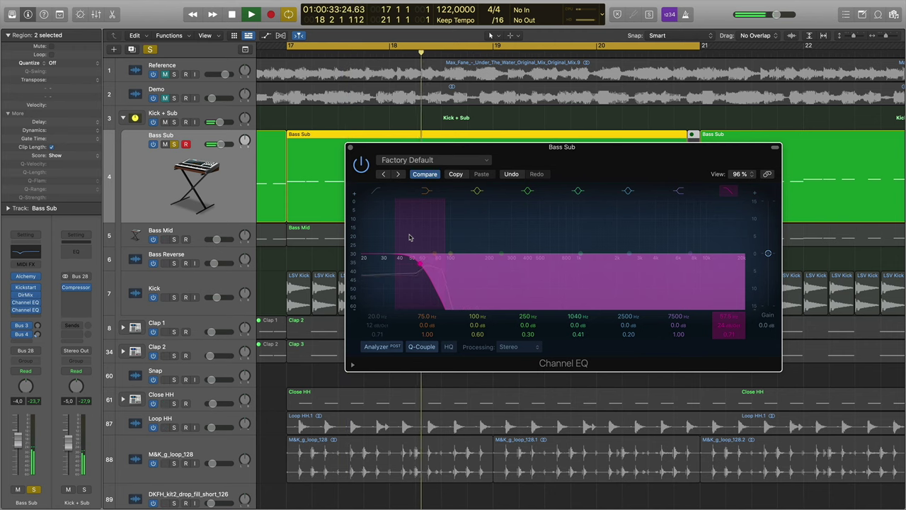
key(space)
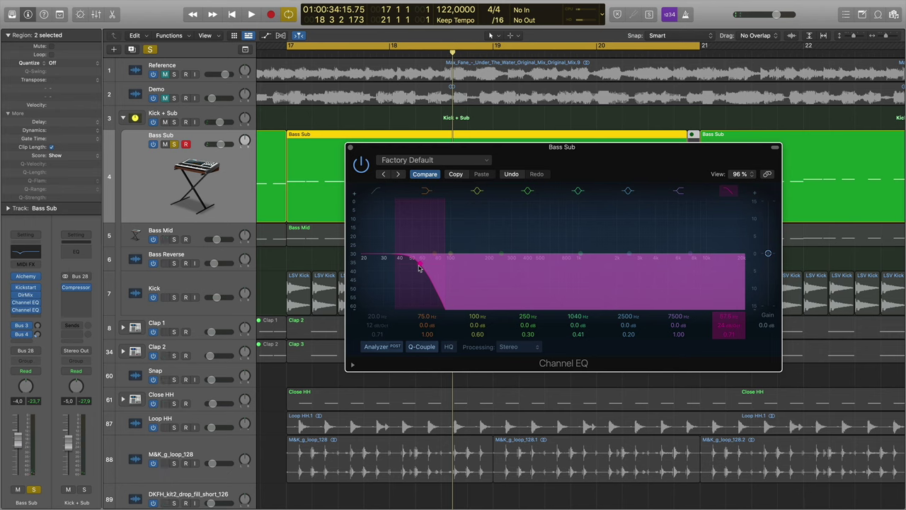
drag(418, 267, 442, 268)
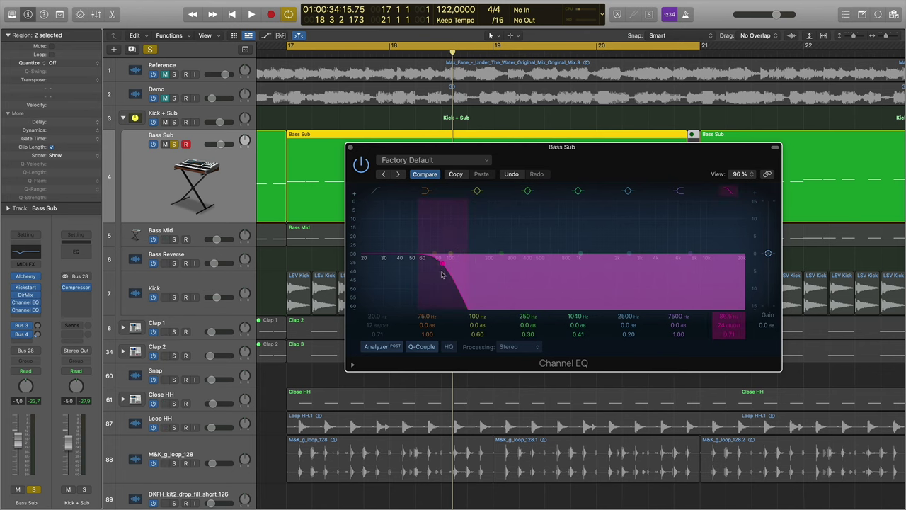
- Try the low-cut filter at about 88.5 Hz with the high cut back at 20000 Hz, and close both Channel EQ windows
click(375, 209)
drag(366, 267, 446, 264)
drag(442, 267, 782, 266)
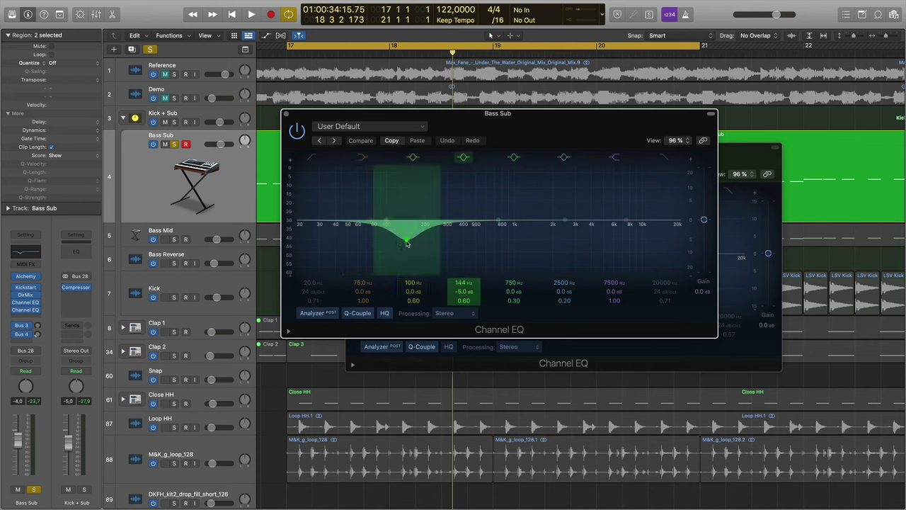
click(286, 114)
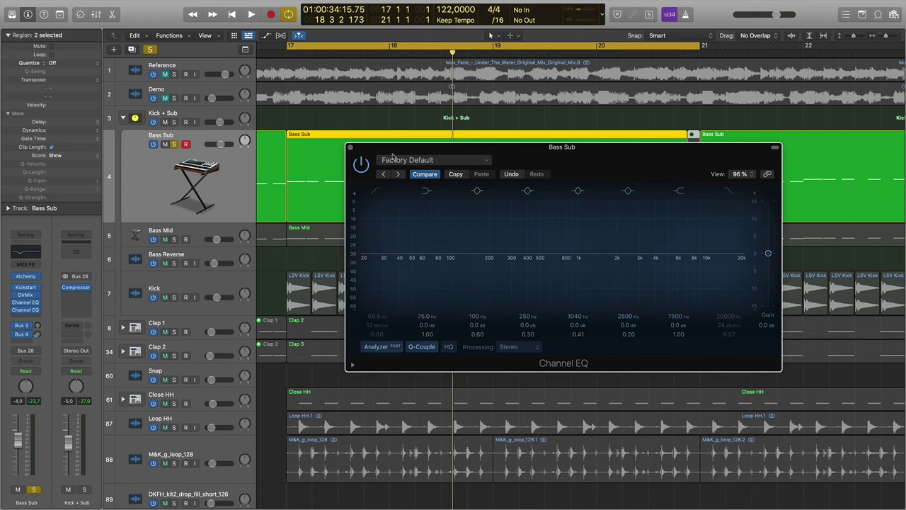
click(349, 148)
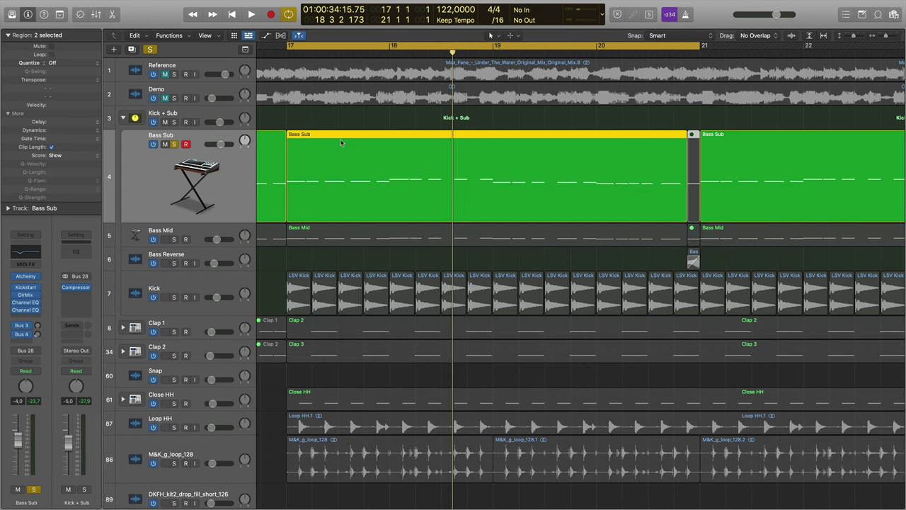
- Open the Bass Sub region in the Piano Roll and examine its note pattern from bar 17 to bar 21
double_click(340, 137)
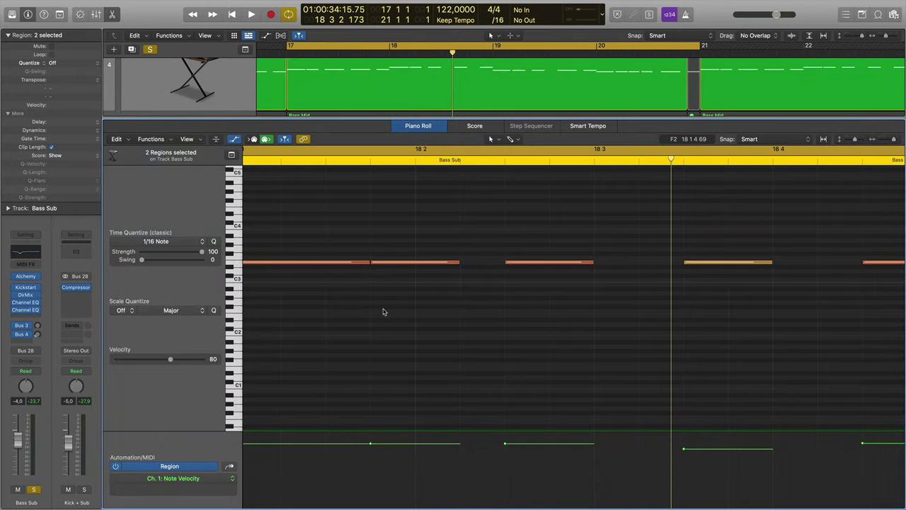
key(super+Left)
key(super+Left)
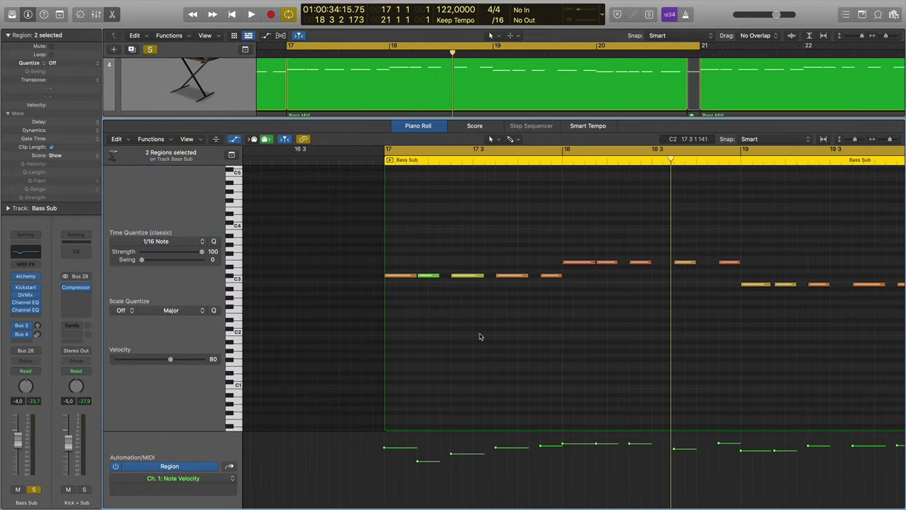
scroll(481, 336, right, 2)
scroll(479, 336, right, 5)
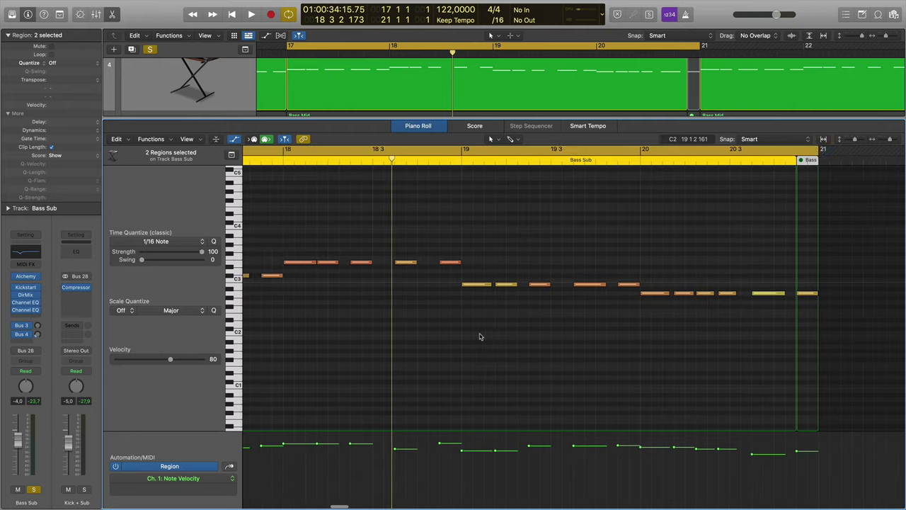
scroll(479, 337, left, 4)
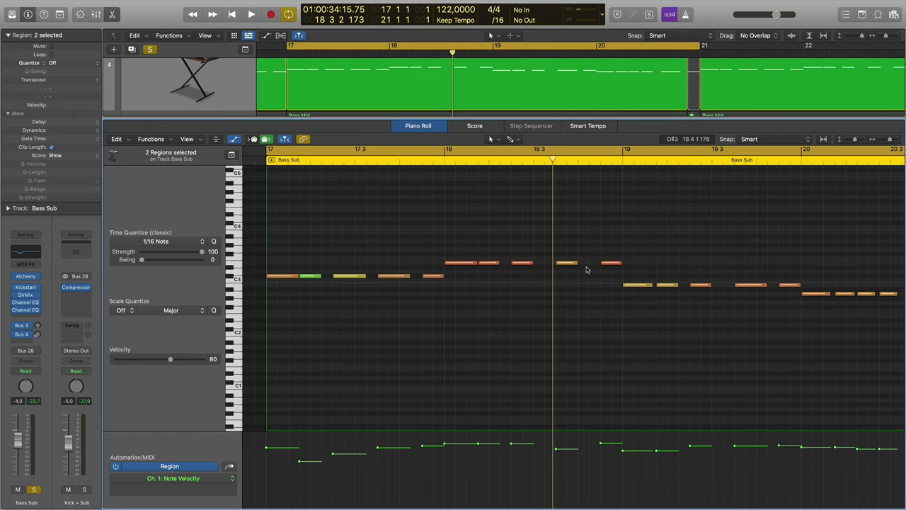
scroll(587, 263, up, 1)
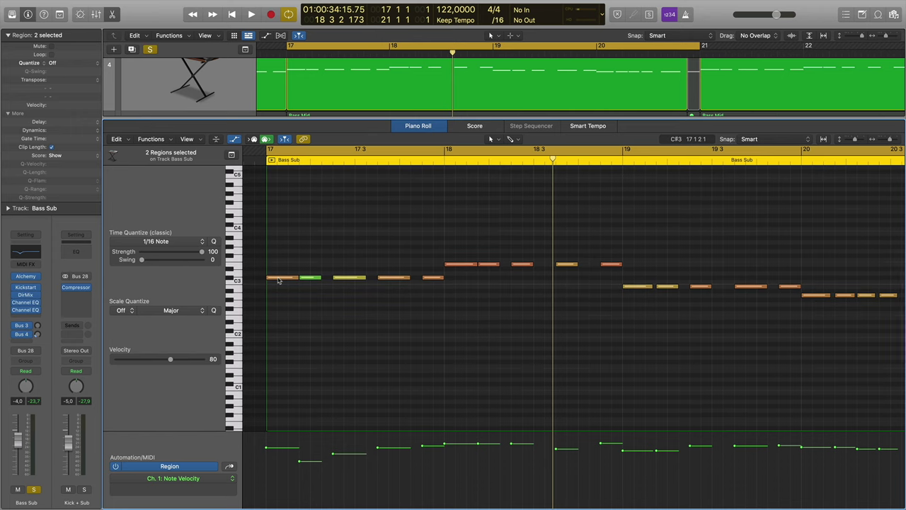
mouse_move(279, 280)
scroll(278, 280, right, 1)
scroll(279, 280, right, 1)
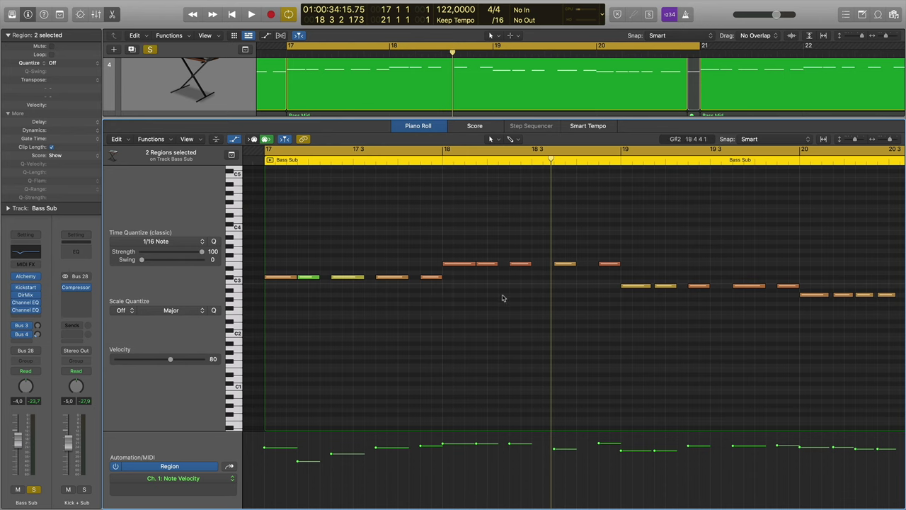
scroll(821, 302, right, 3)
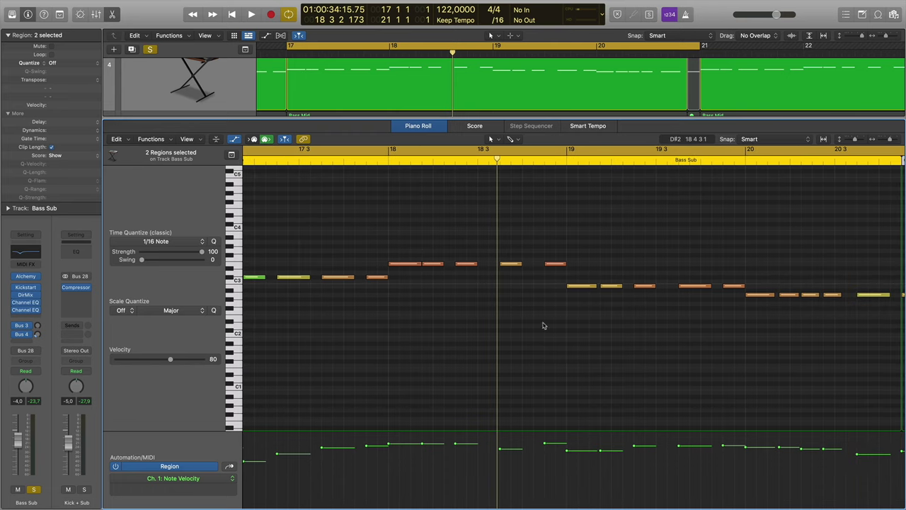
- Try copying the five Bass Sub notes of bar 17 to bar 19, and undo the copy
scroll(543, 325, left, 2)
drag(429, 290, 635, 309)
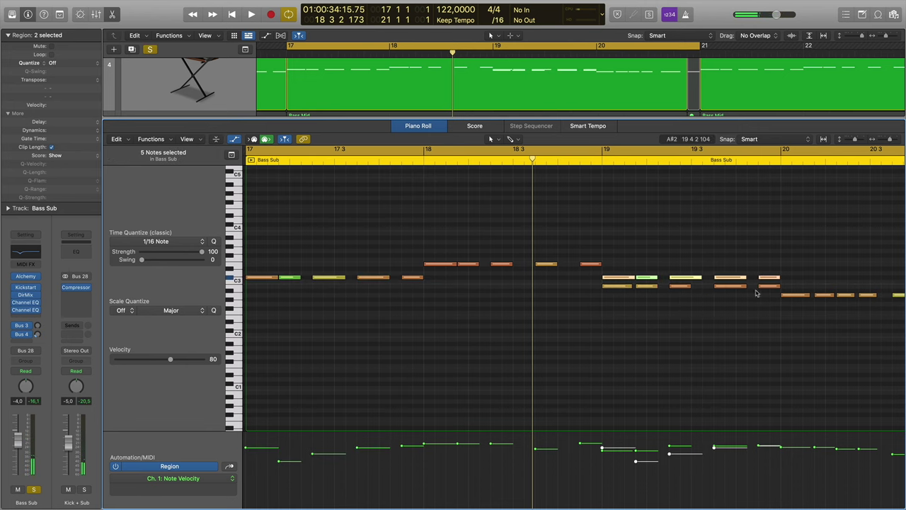
key(super+z)
- Try copying the five Bass Sub notes of bar 18 to bar 20, compare the patterns without the copy, and close the Piano Roll
drag(442, 241, 601, 273)
drag(515, 265, 814, 286)
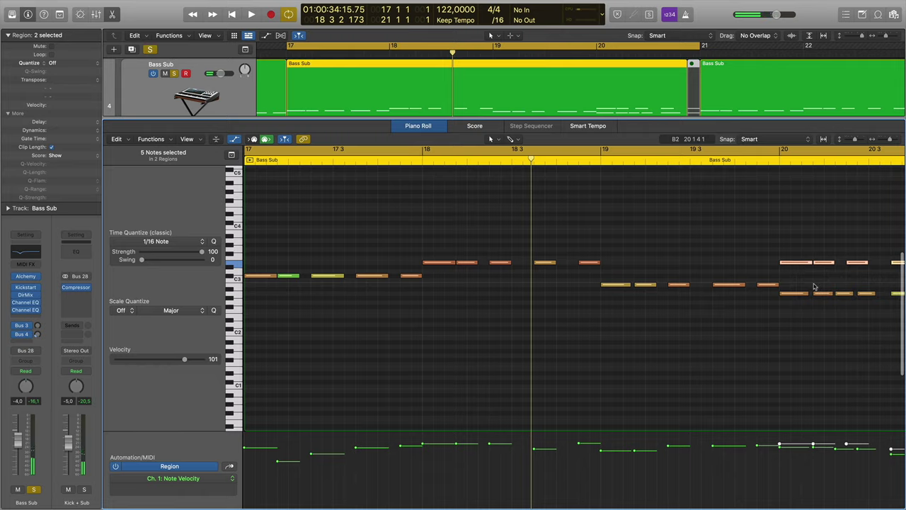
scroll(814, 286, right, 5)
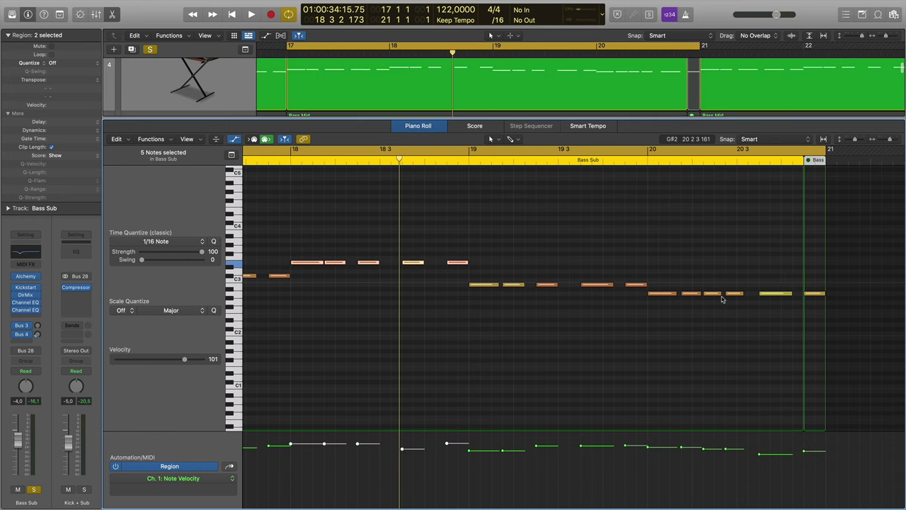
scroll(617, 293, left, 2)
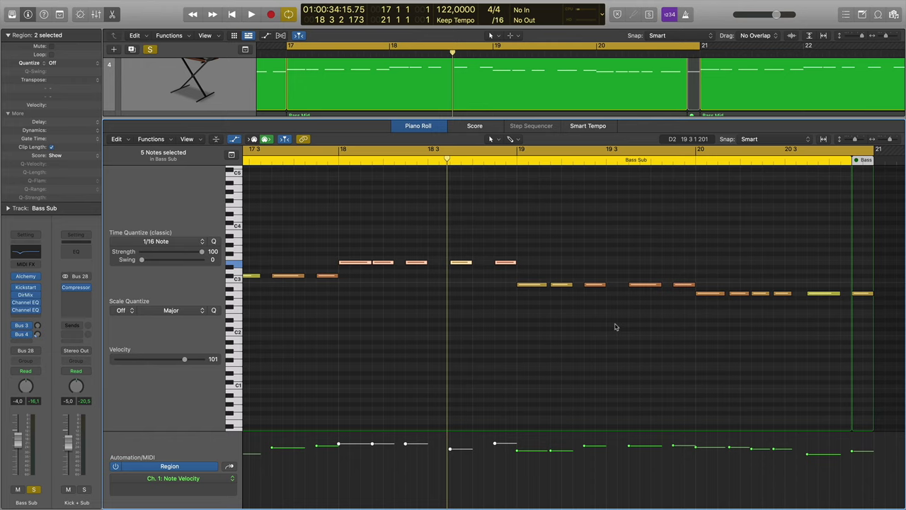
scroll(616, 327, left, 5)
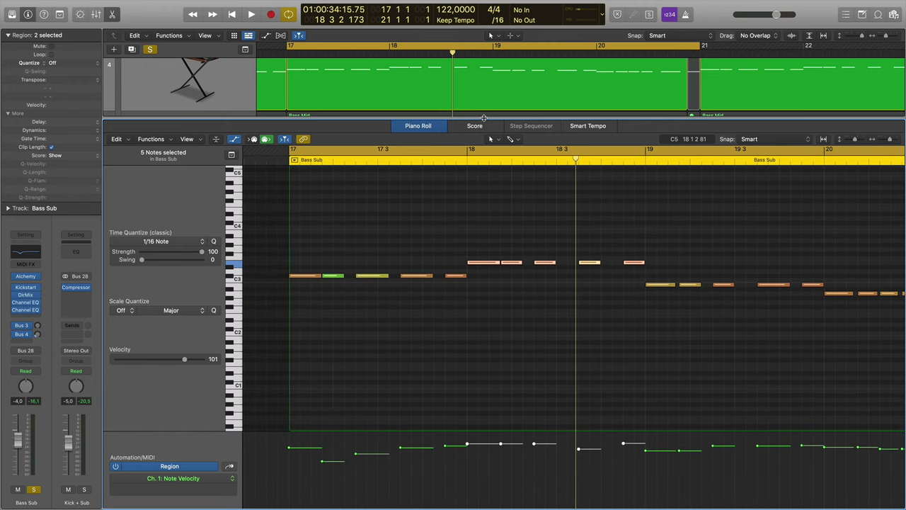
key(p)
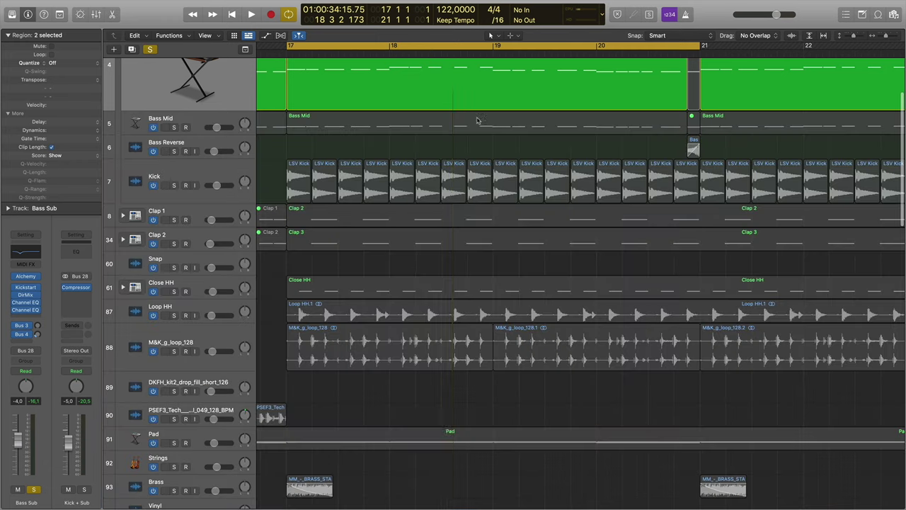
- Open the Kickstart plug-in on Bass Sub, examine its ducking curve and Mix setting, and close it
scroll(465, 201, up, 5)
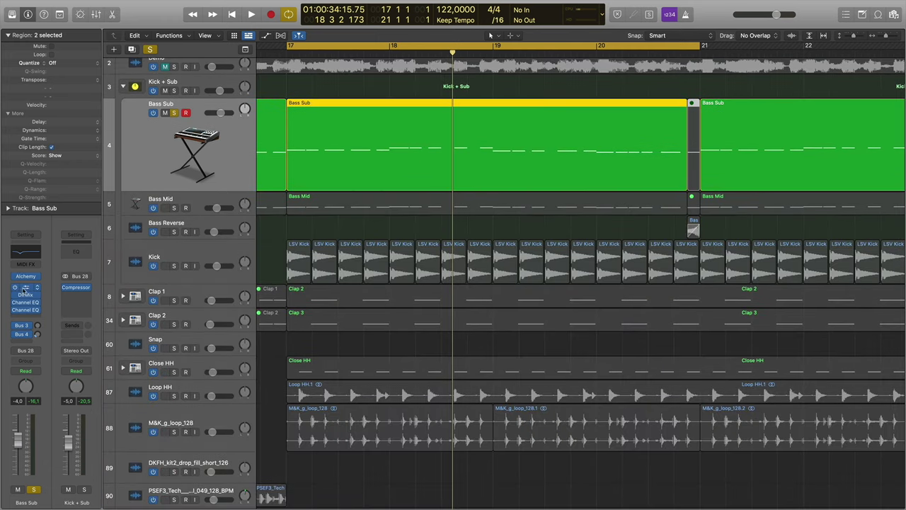
click(26, 287)
drag(414, 118, 615, 245)
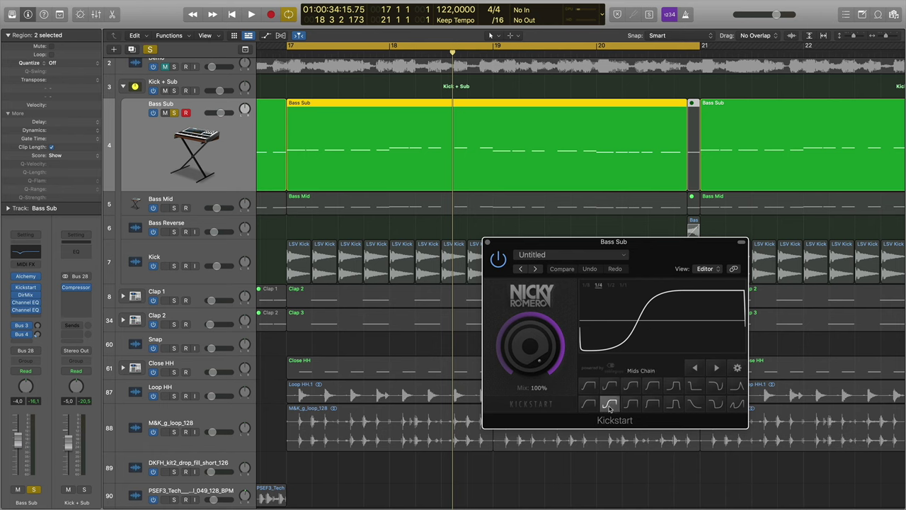
click(535, 350)
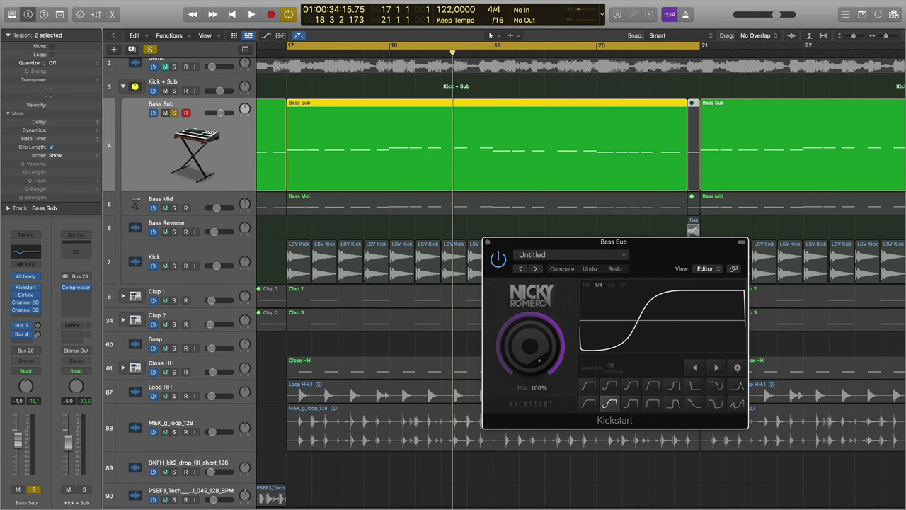
click(488, 242)
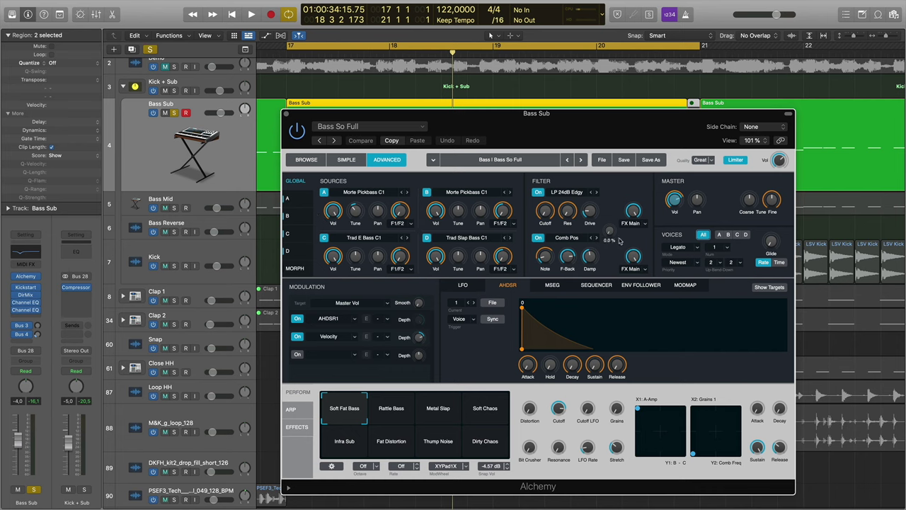
- Review the effects and perform sections of the Bass Sub's Alchemy synth, and close its window
click(296, 429)
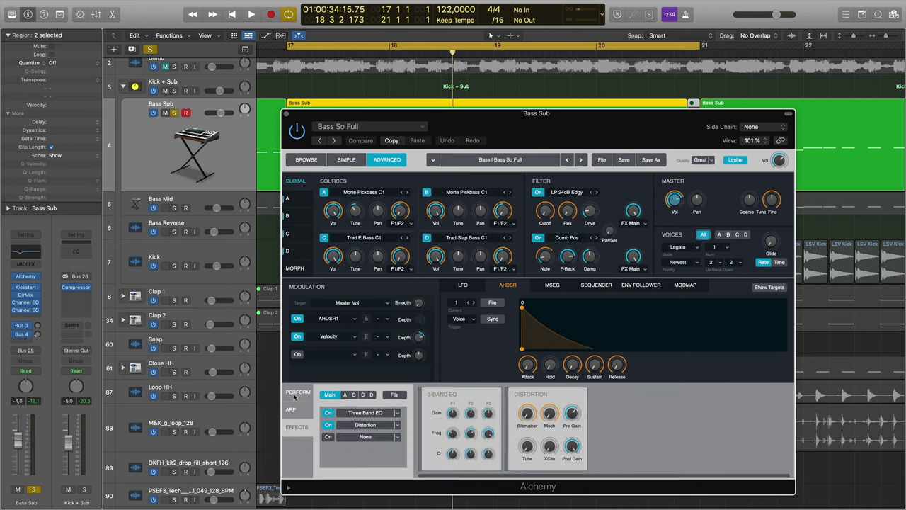
click(296, 394)
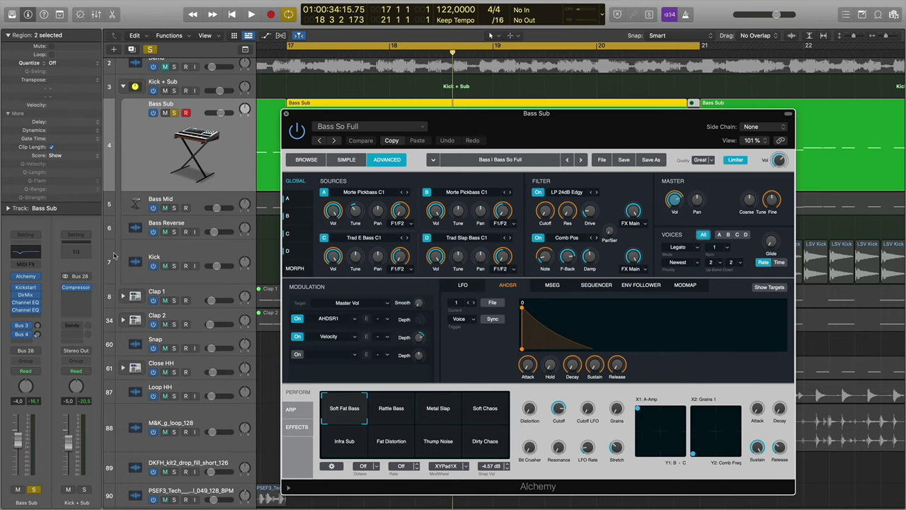
click(286, 113)
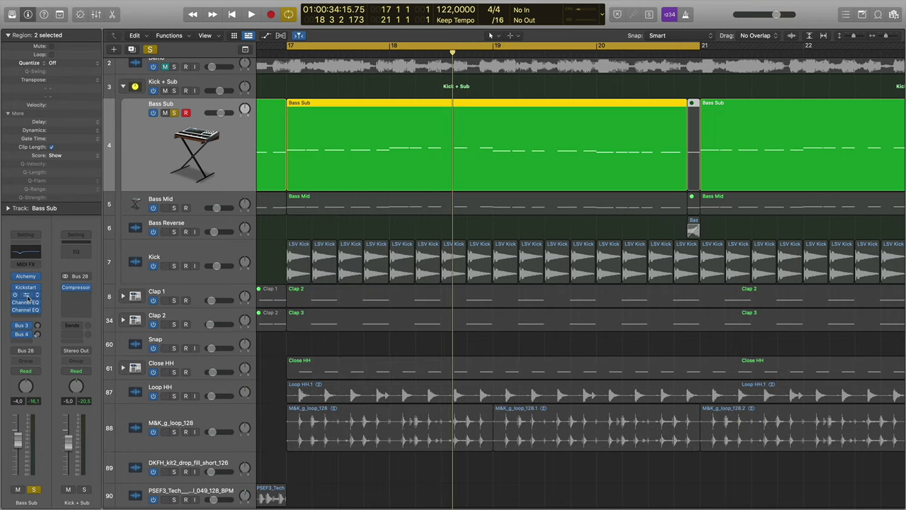
- Open the Direction Mixer on Bass Sub, examine its split and spread settings, and locate it among the Imaging plug-ins
click(26, 294)
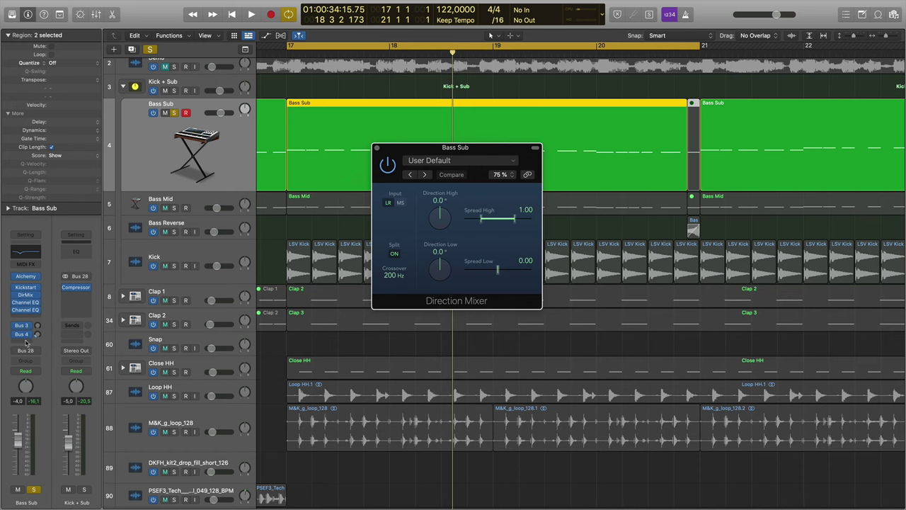
click(26, 316)
mouse_move(41, 428)
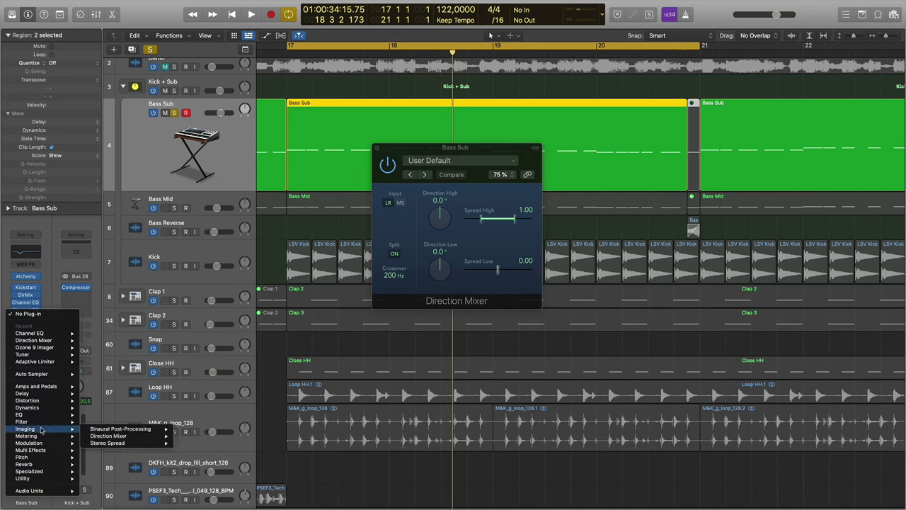
mouse_move(120, 436)
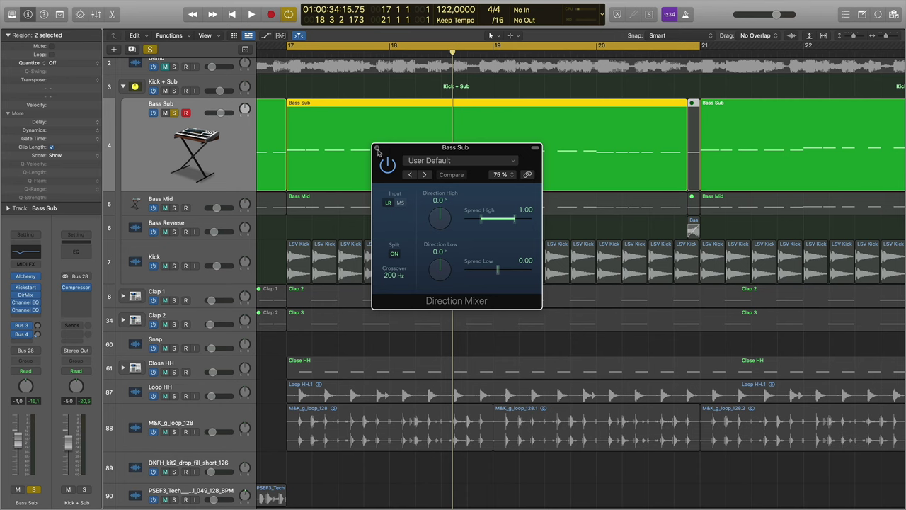
- Add a stereo MultiMeter on Bass Sub, place it beside the Direction Mixer, and check the bass's correlation during playback
click(38, 316)
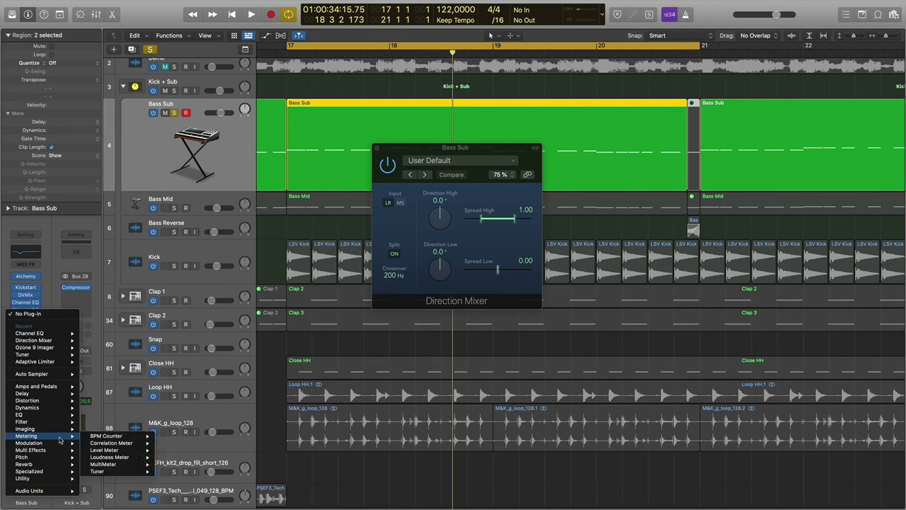
mouse_move(59, 441)
mouse_move(115, 465)
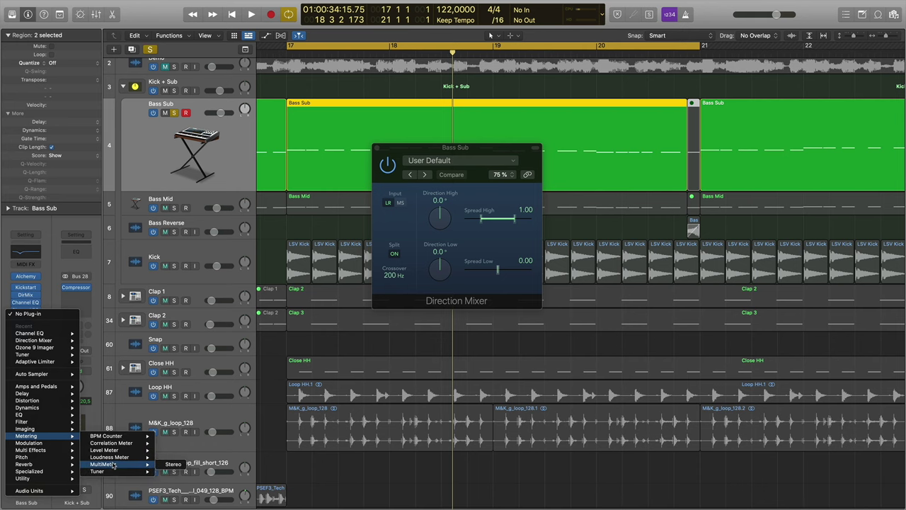
click(175, 465)
drag(495, 111, 736, 111)
drag(450, 153, 329, 113)
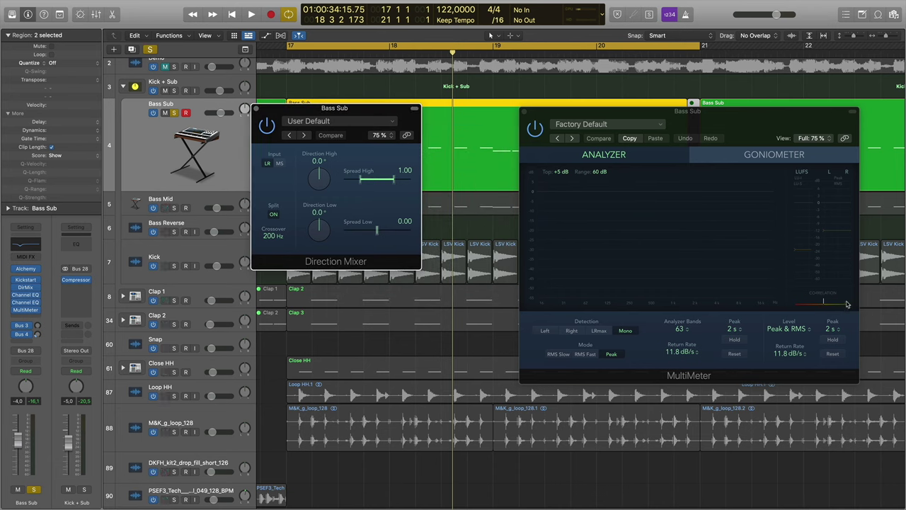
key(space)
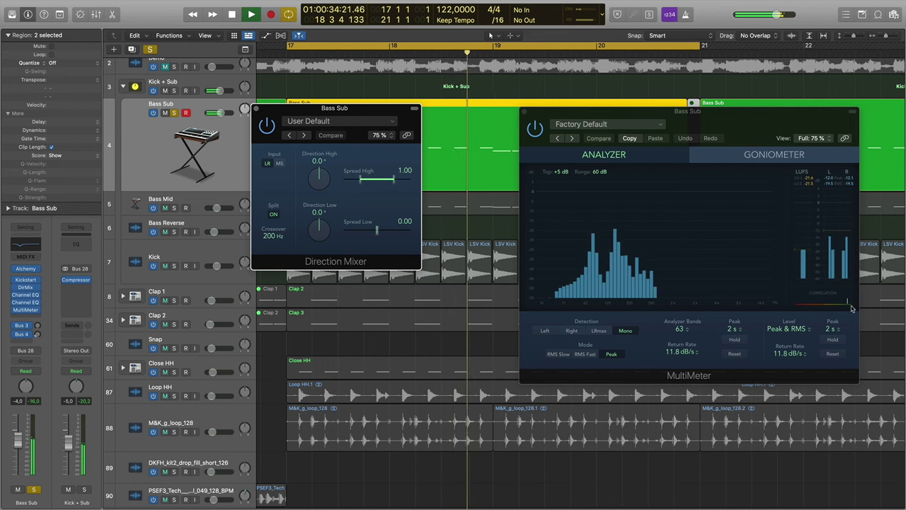
key(space)
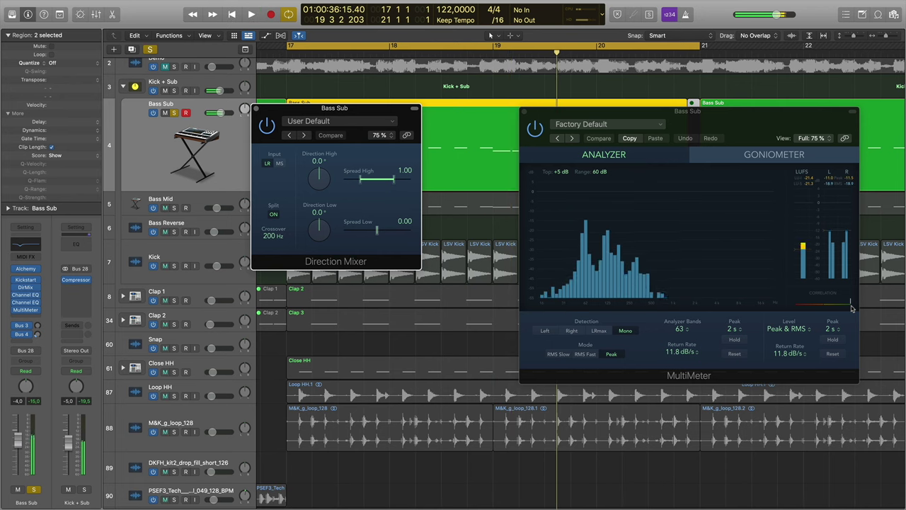
- Add the iZotope Ozone 9 Imager after the MultiMeter on Bass Sub and move its window clear of the other plug-ins
click(39, 317)
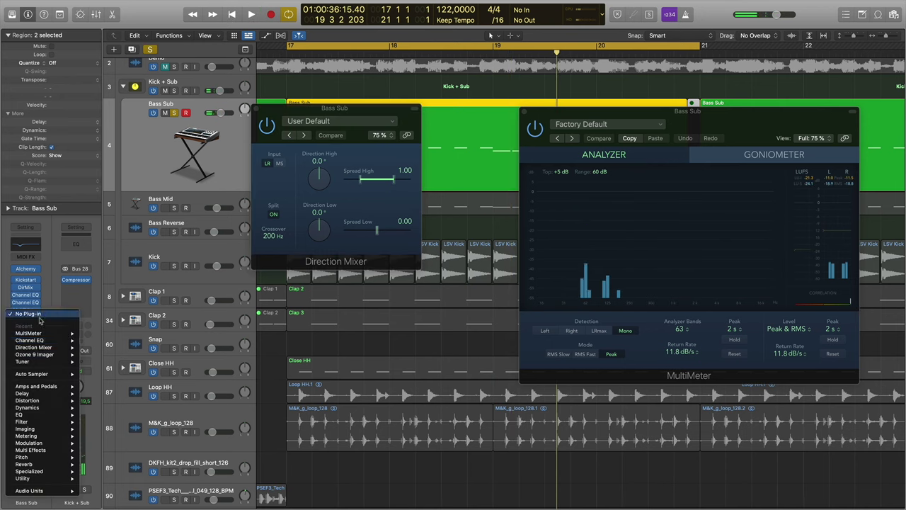
mouse_move(51, 465)
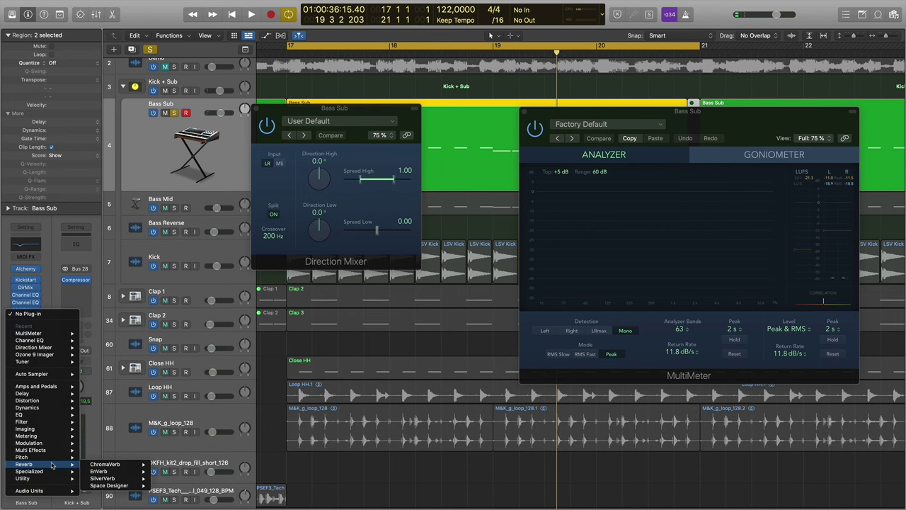
mouse_move(51, 490)
mouse_move(130, 495)
mouse_move(129, 467)
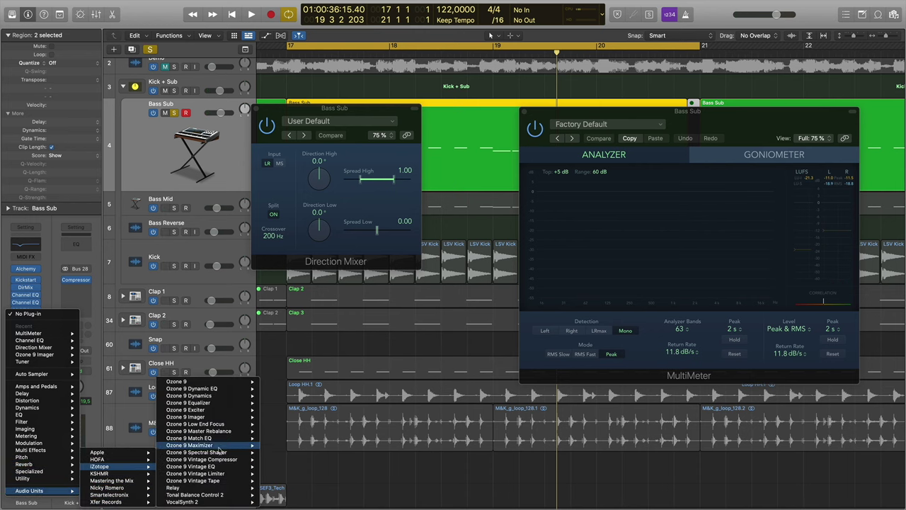
mouse_move(217, 423)
click(290, 423)
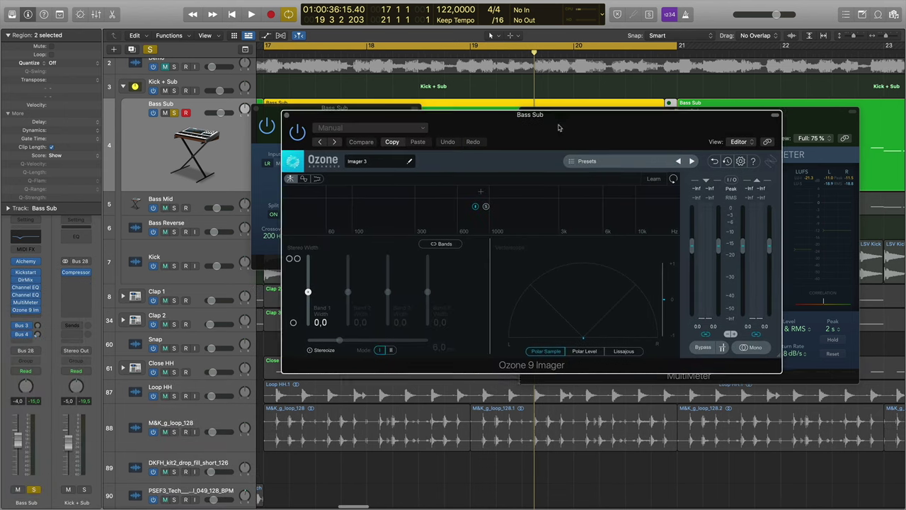
drag(551, 114, 613, 184)
- Play Bass Sub to examine its stereo image in the Ozone 9 Imager in relation to the Direction Mixer
key(space)
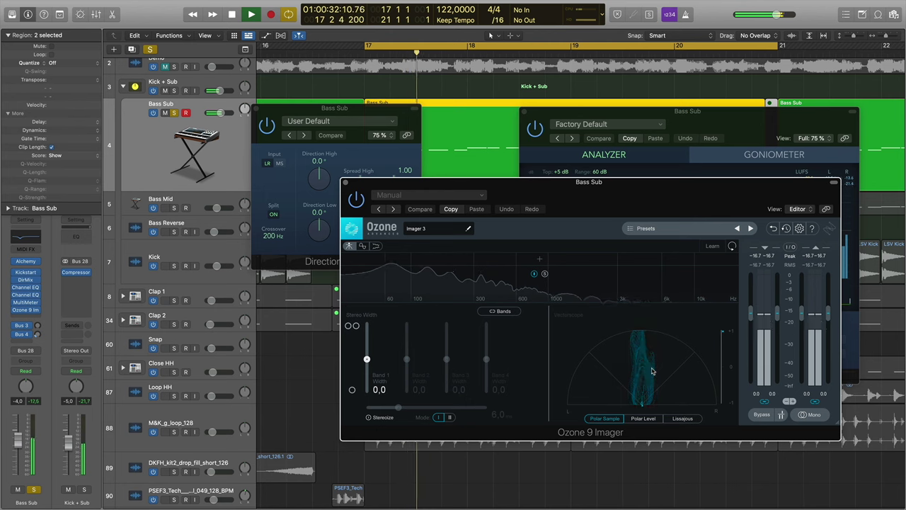
key(space)
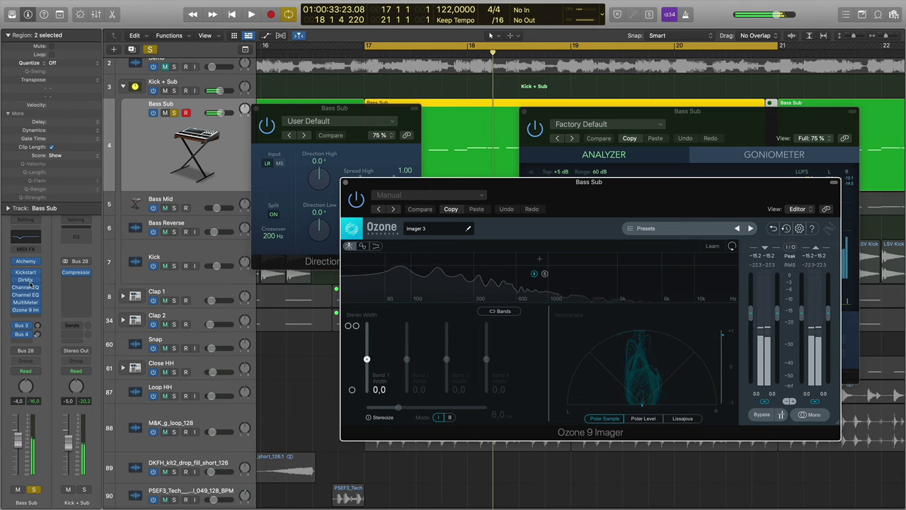
click(27, 280)
click(27, 280)
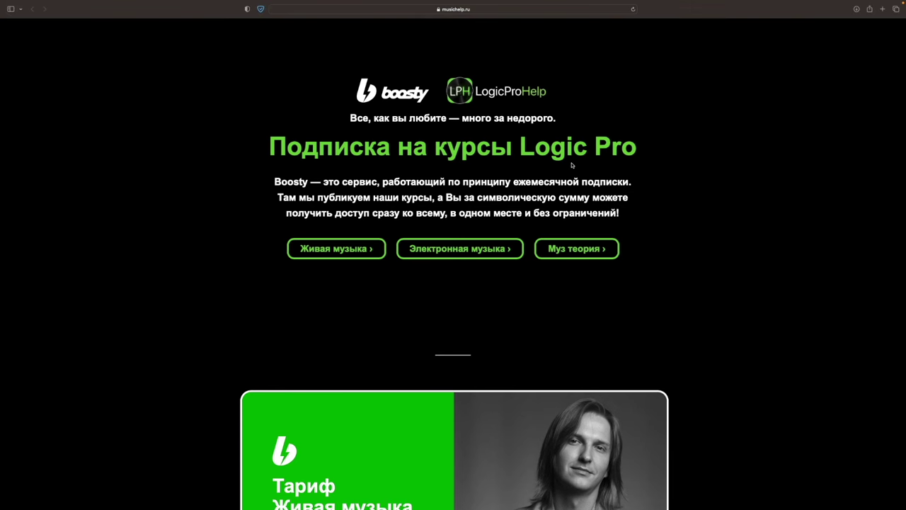
- Switch to the browser and review the Живая музыка subscription and its course list on musichelp.ru
scroll(753, 184, down, 2)
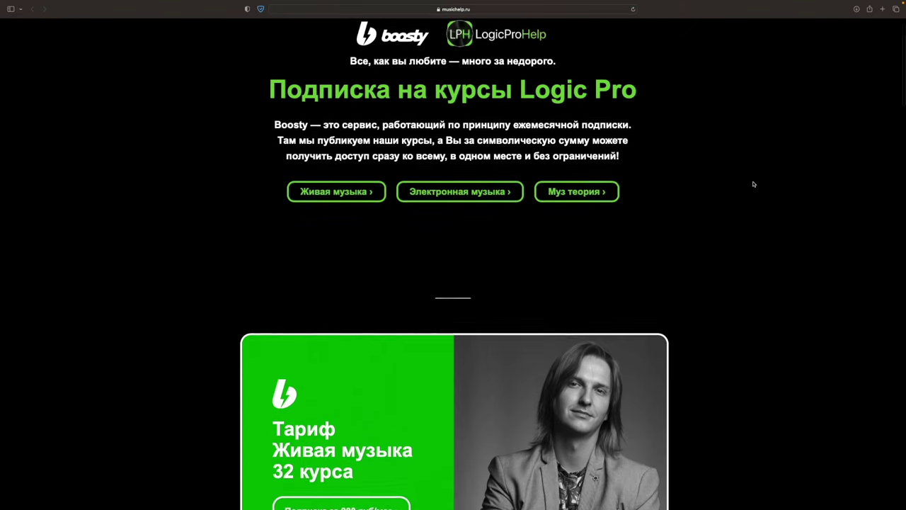
scroll(753, 184, down, 5)
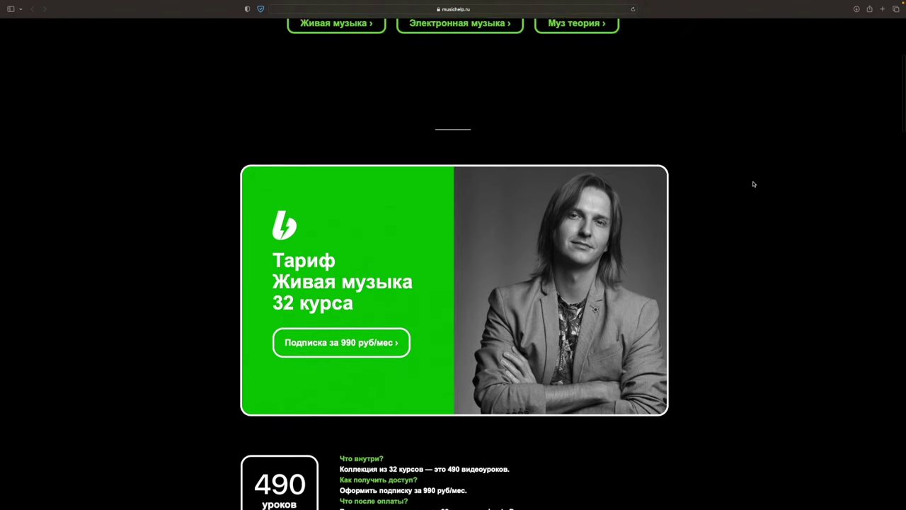
scroll(753, 184, down, 4)
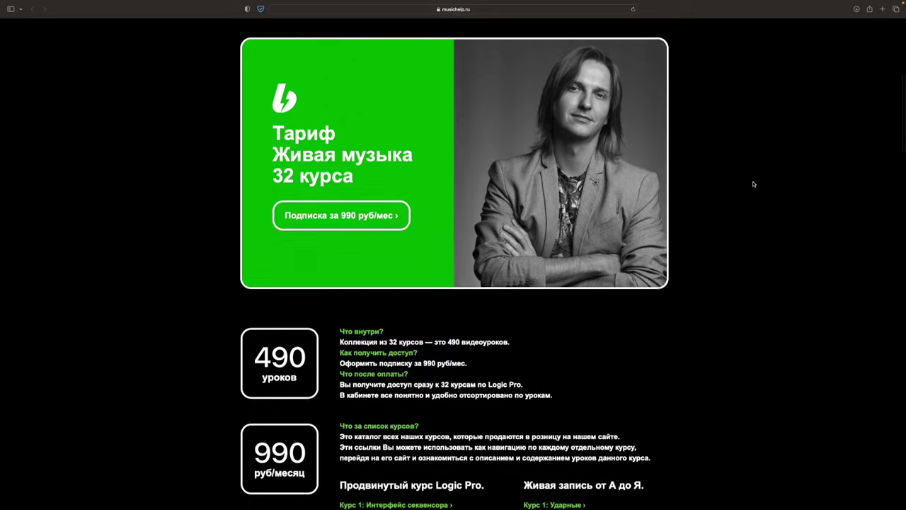
scroll(754, 184, down, 5)
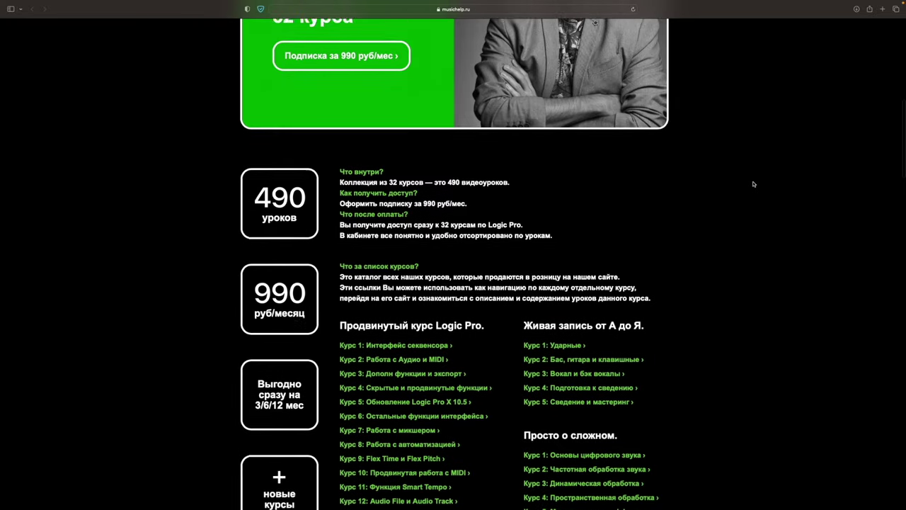
scroll(753, 184, down, 5)
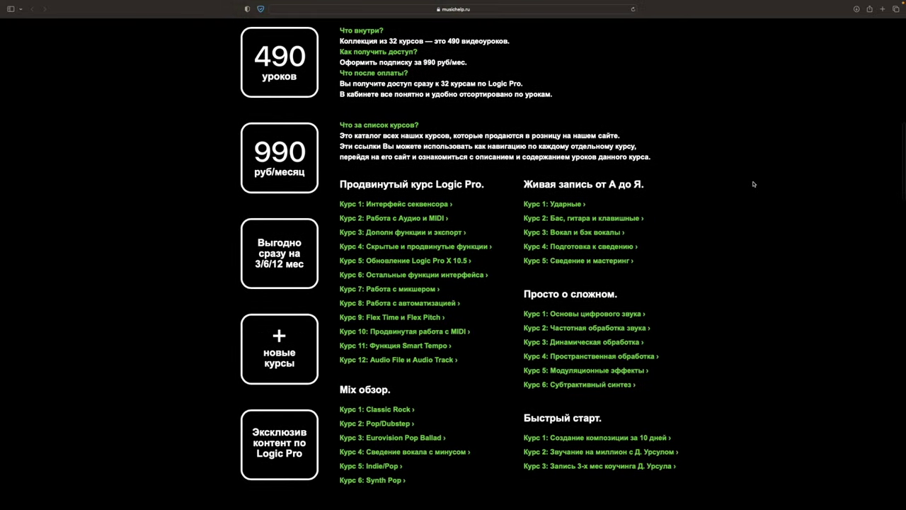
scroll(753, 184, down, 1)
scroll(753, 184, down, 6)
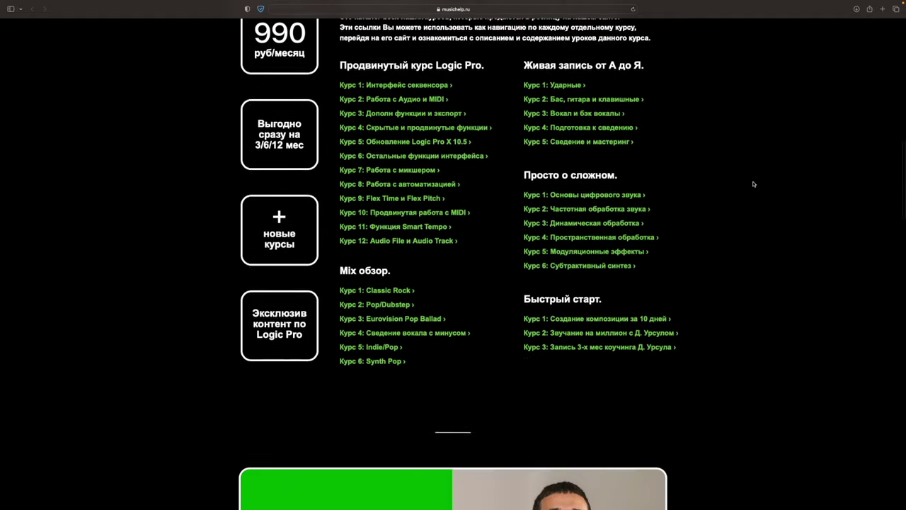
- Review the Электро музыка and Муз теория subscriptions and return to the plan links at the start of the page
scroll(753, 184, down, 7)
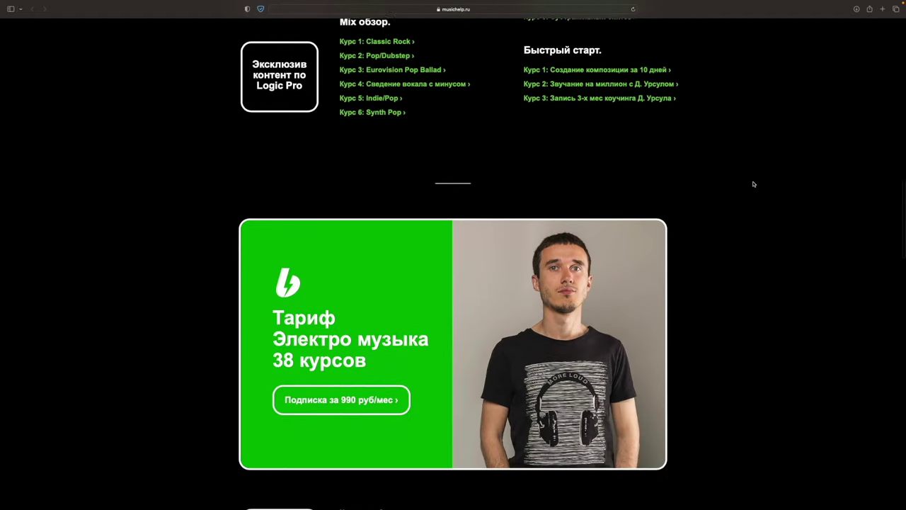
scroll(753, 184, down, 5)
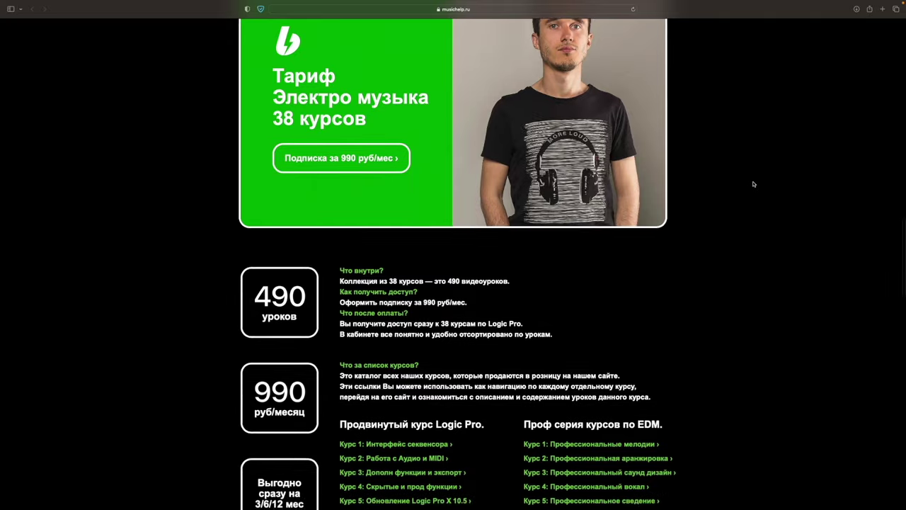
scroll(753, 185, down, 6)
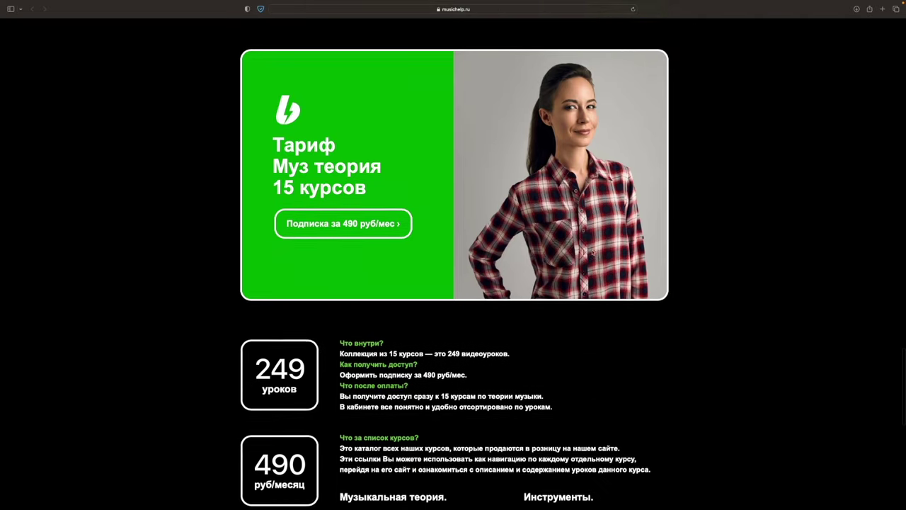
scroll(593, 259, down, 8)
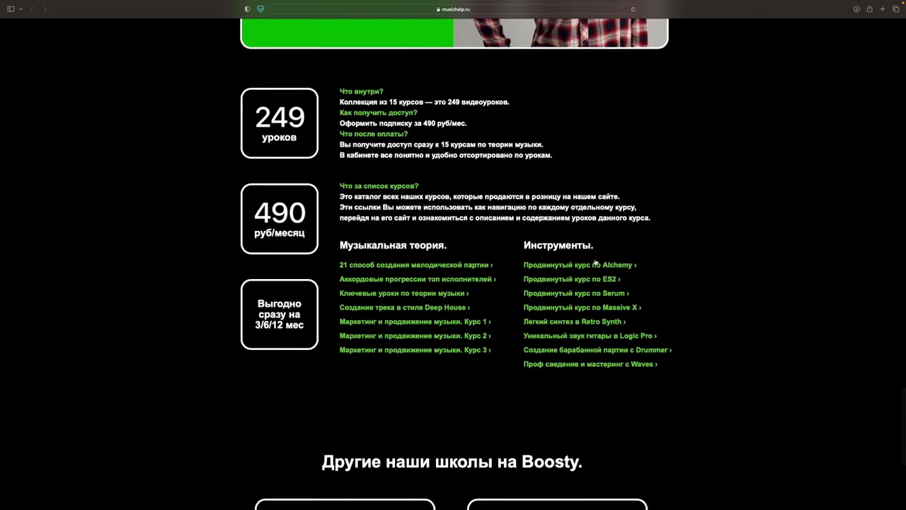
scroll(596, 262, up, 20)
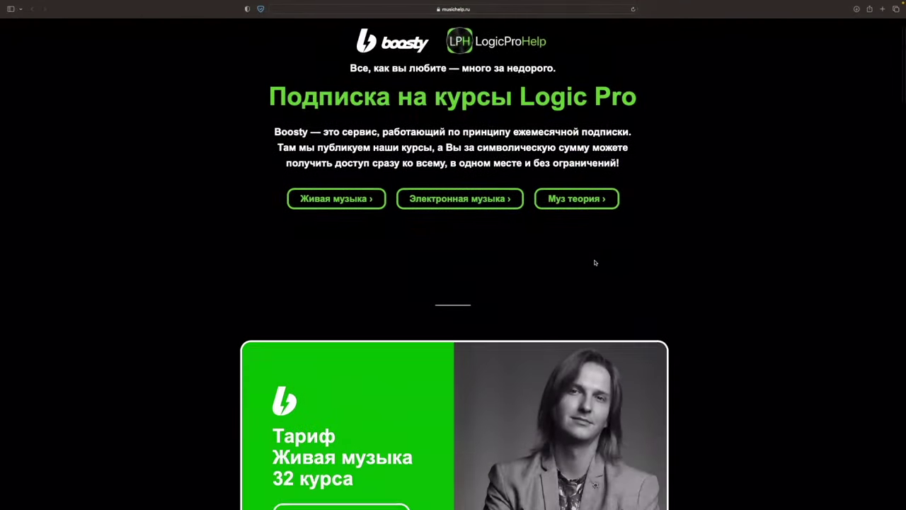
scroll(595, 263, down, 8)
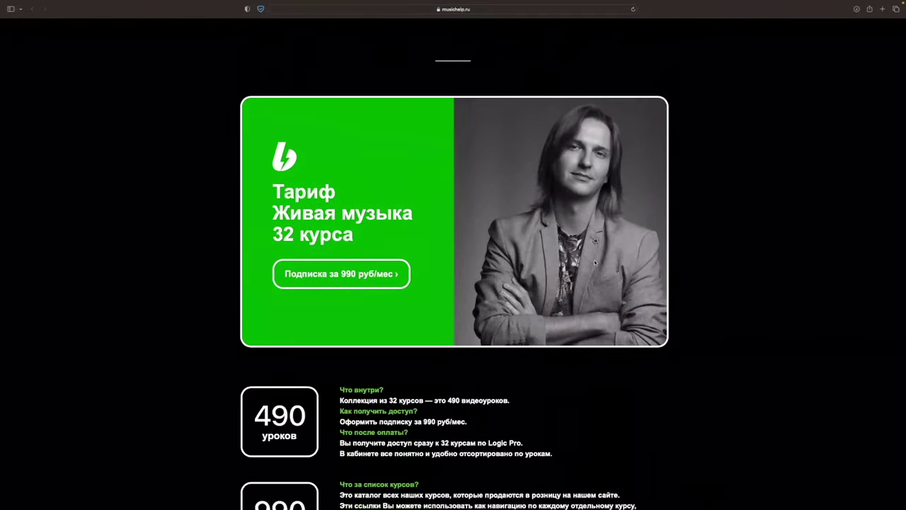
scroll(426, 315, up, 9)
- Open the Живая музыка plan on Boosty, start subscribing, and sign in through VK
click(324, 250)
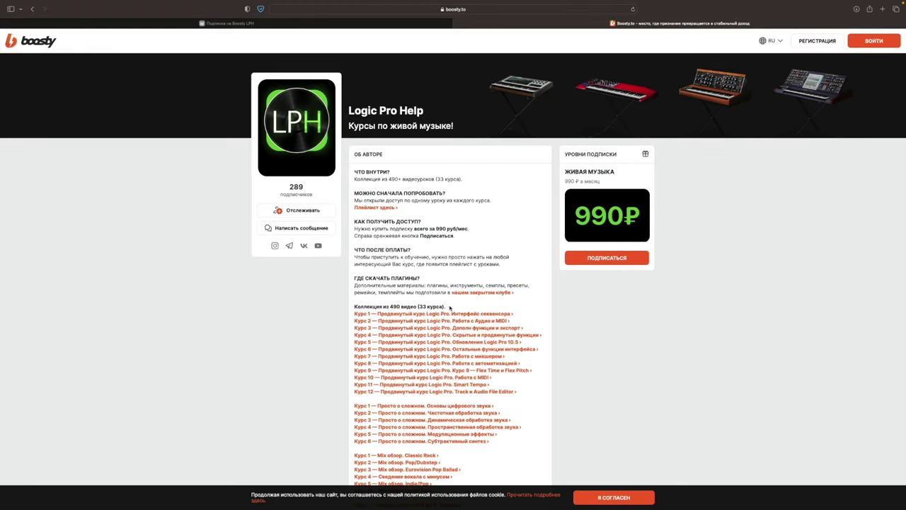
click(573, 258)
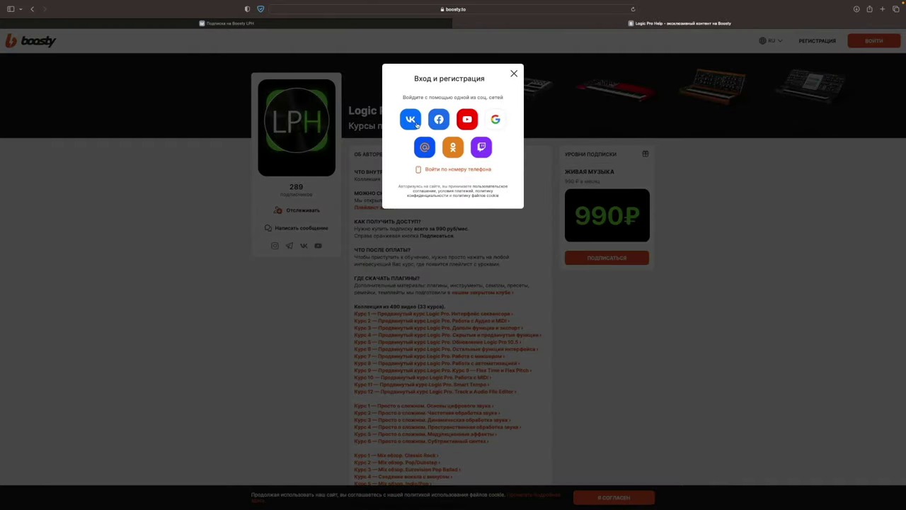
click(412, 120)
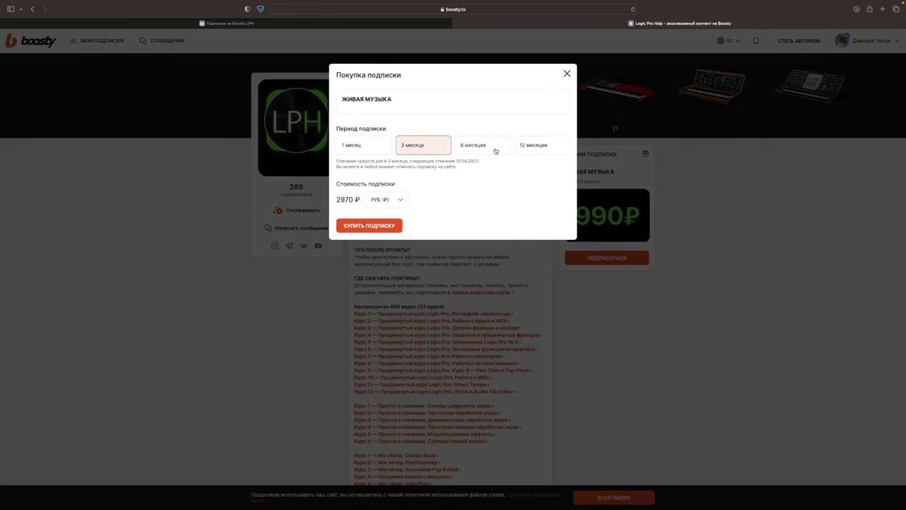
- Compare the 6- and 12-month periods, choose 1 month, view the payment methods, and close the purchase dialog
click(495, 151)
click(530, 148)
click(363, 148)
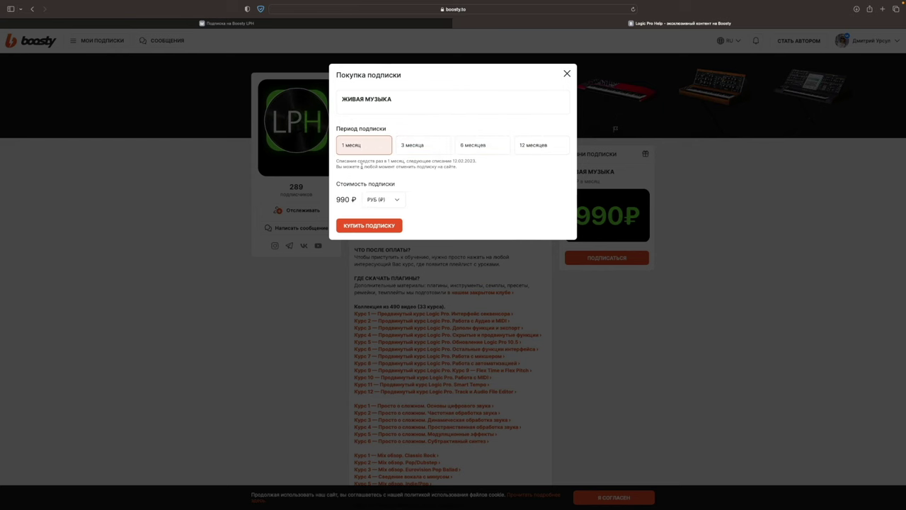
click(381, 226)
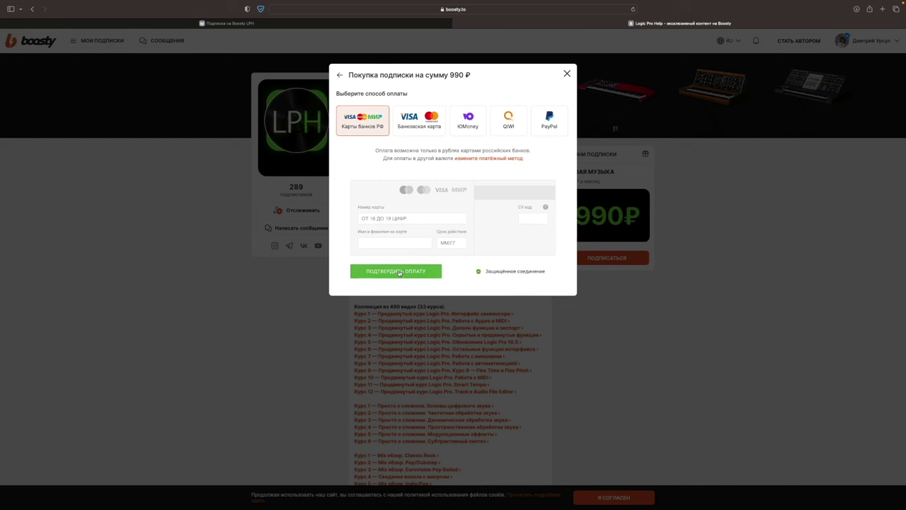
click(477, 310)
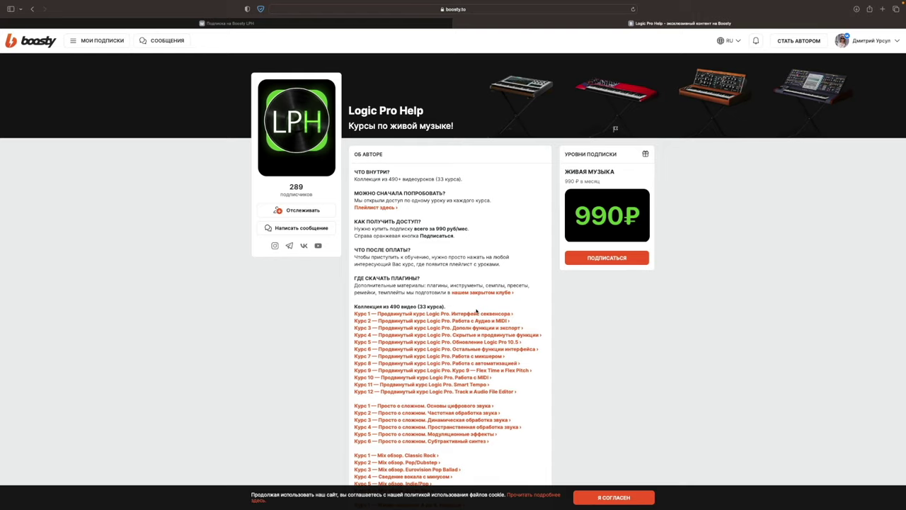
- Review the Живая музыка course list on the Logic Pro Help Boosty page and return to the Подписка на Boosty LPH page
scroll(472, 314, down, 2)
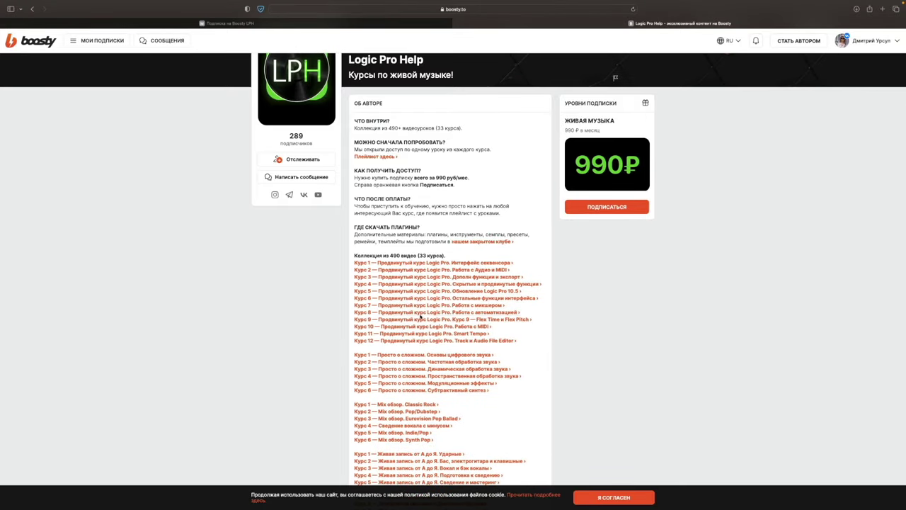
scroll(411, 381, down, 1)
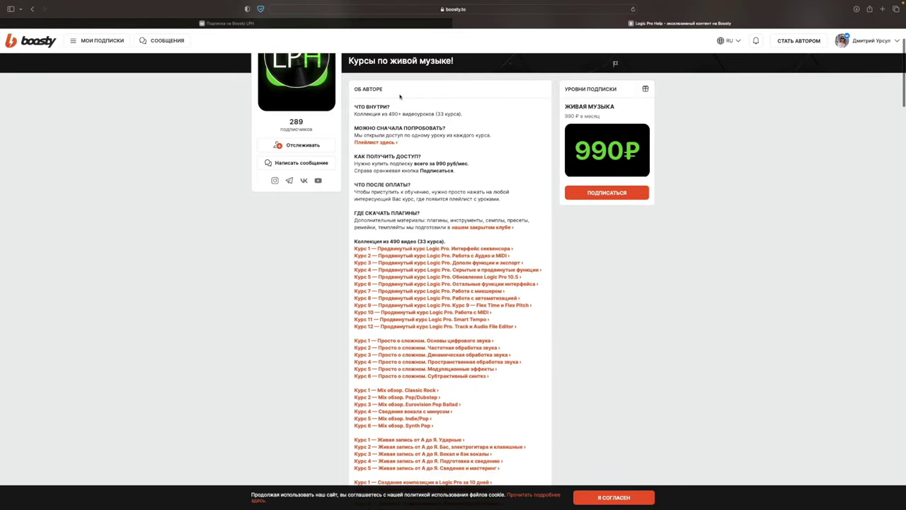
click(319, 24)
scroll(411, 196, up, 5)
scroll(322, 190, down, 1)
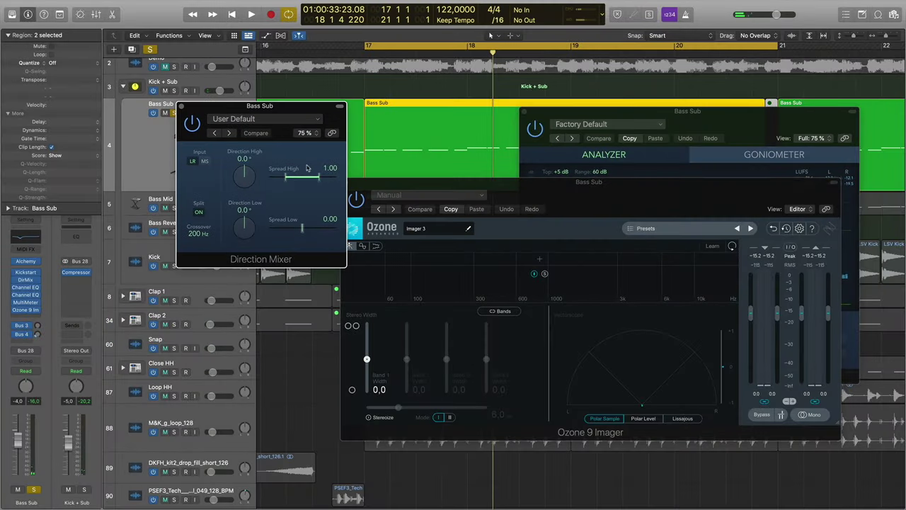
- Switch to Logic Pro, compare the Bass Sub with Direction Mixer bypassed and active during playback, and close its plug-in windows
key(space)
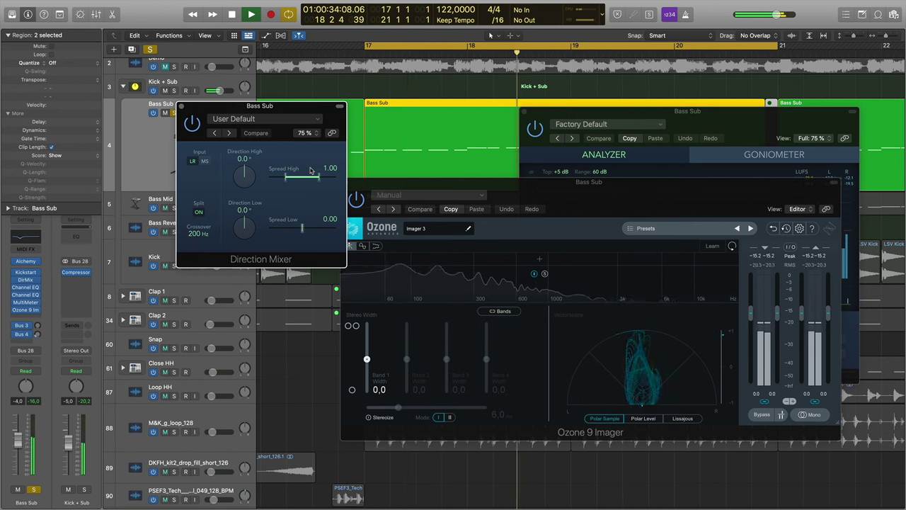
click(191, 125)
click(191, 125)
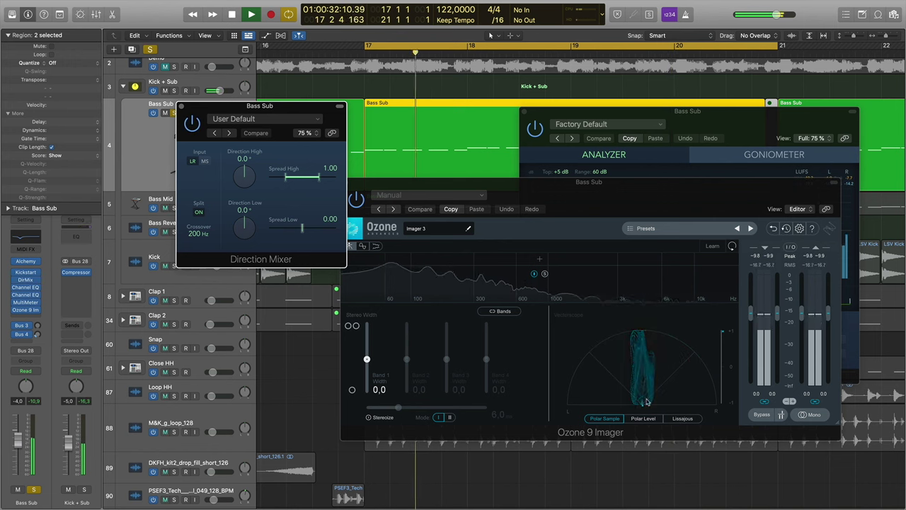
key(space)
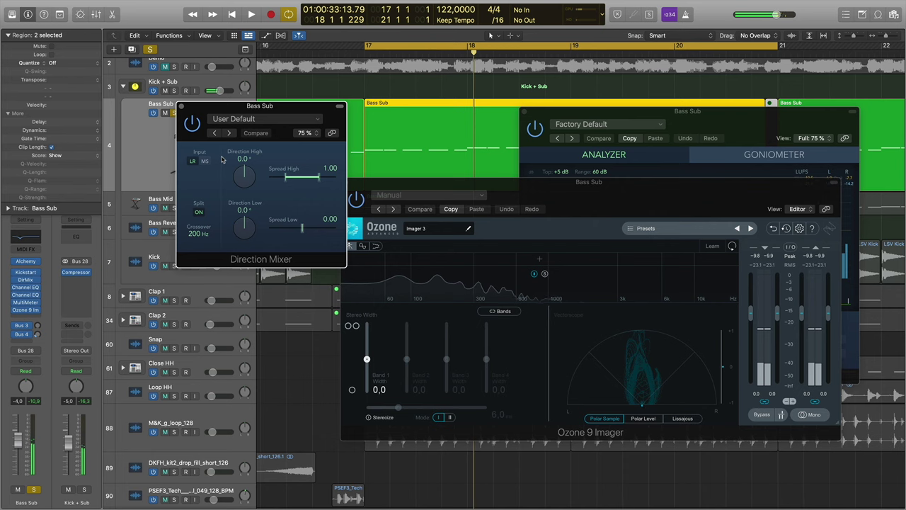
click(182, 106)
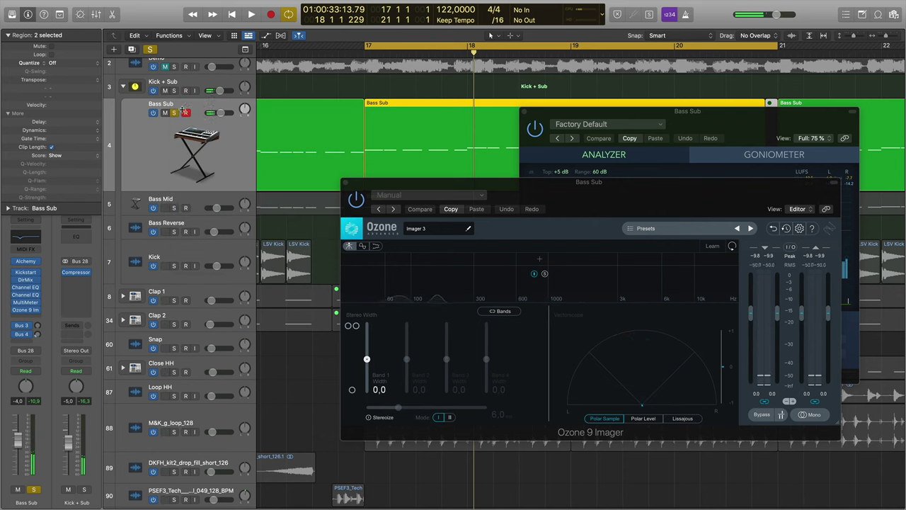
click(345, 184)
click(524, 111)
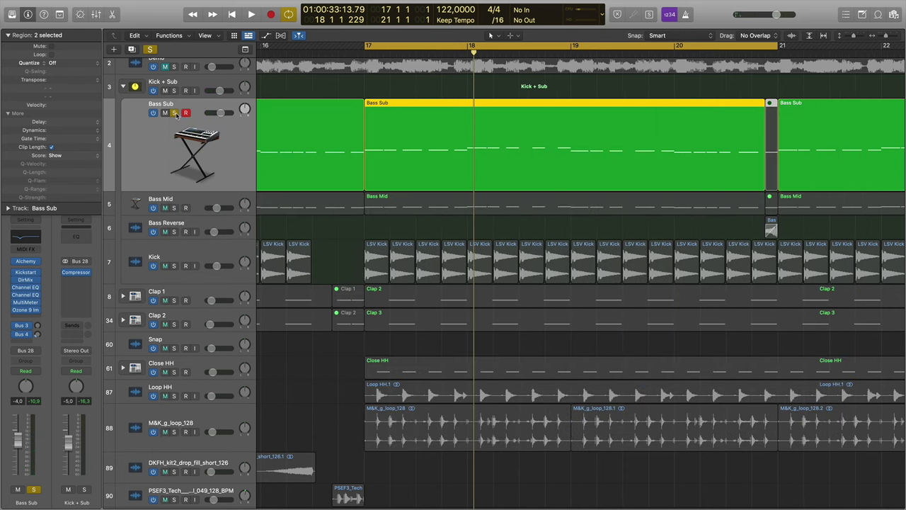
- Solo the Bass Mid track instead of Bass Sub, enlarge its track height, and place the playhead at bar 17
click(174, 113)
click(186, 204)
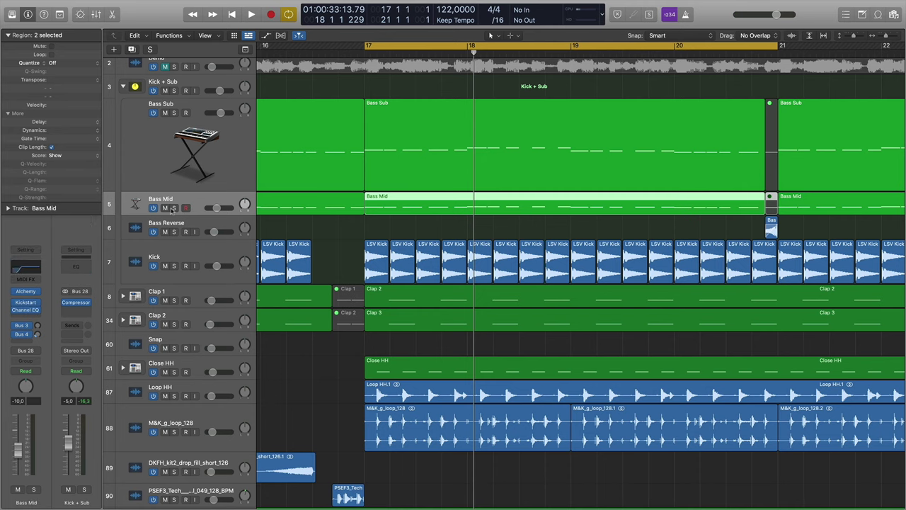
click(174, 207)
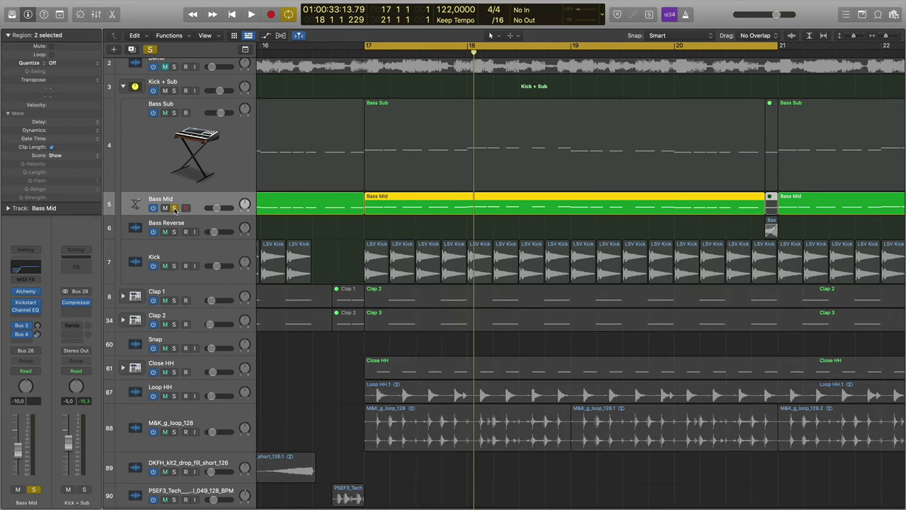
drag(179, 214, 180, 275)
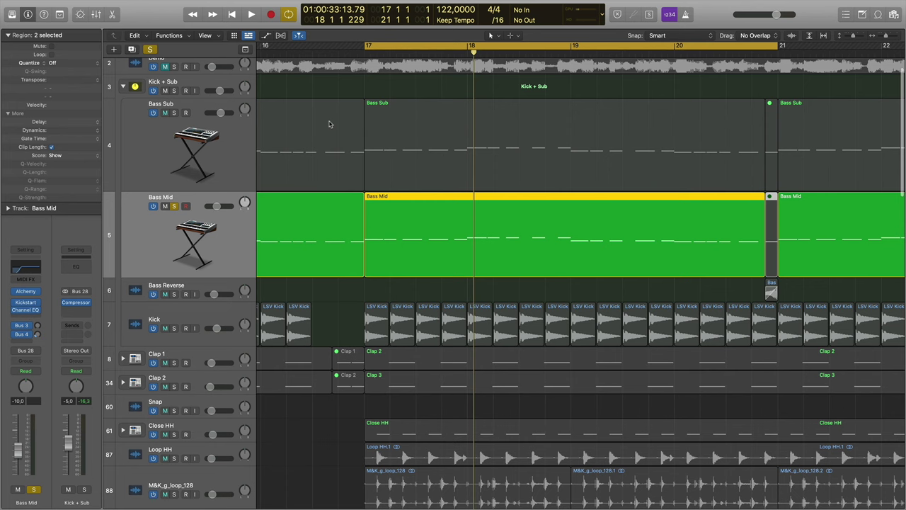
click(367, 53)
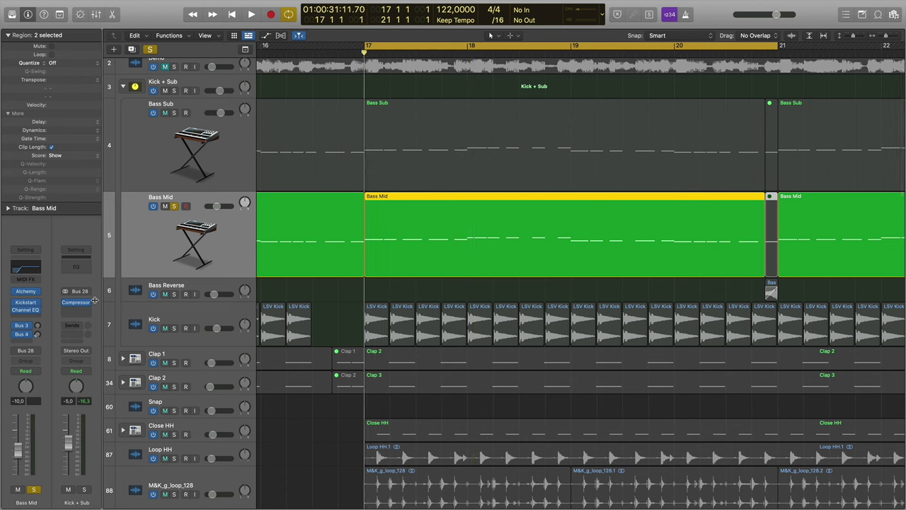
- Examine the Deep Techno Bass preset and its advanced synthesis settings in Alchemy on the Bass Mid track
click(27, 292)
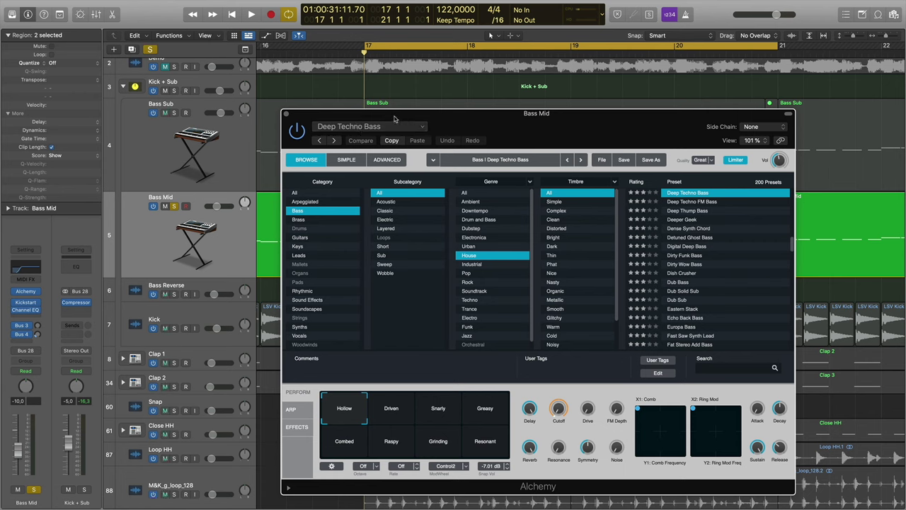
click(386, 160)
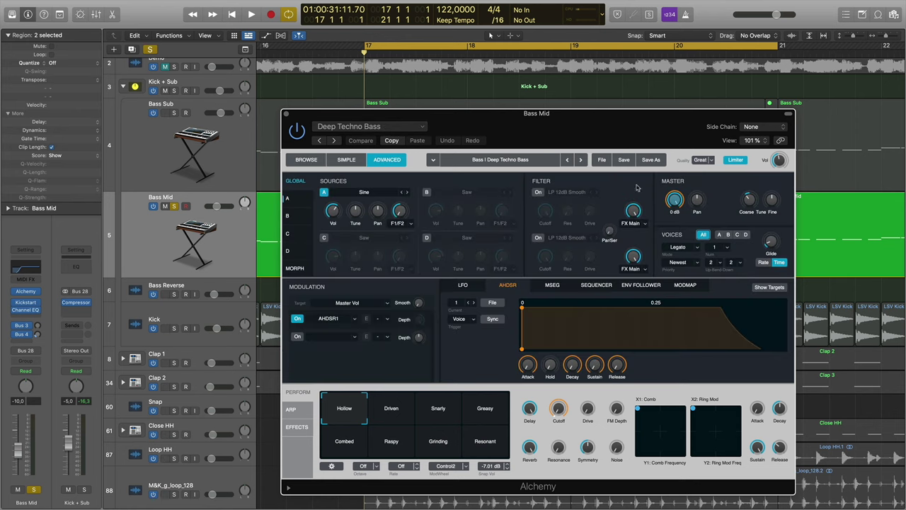
click(300, 161)
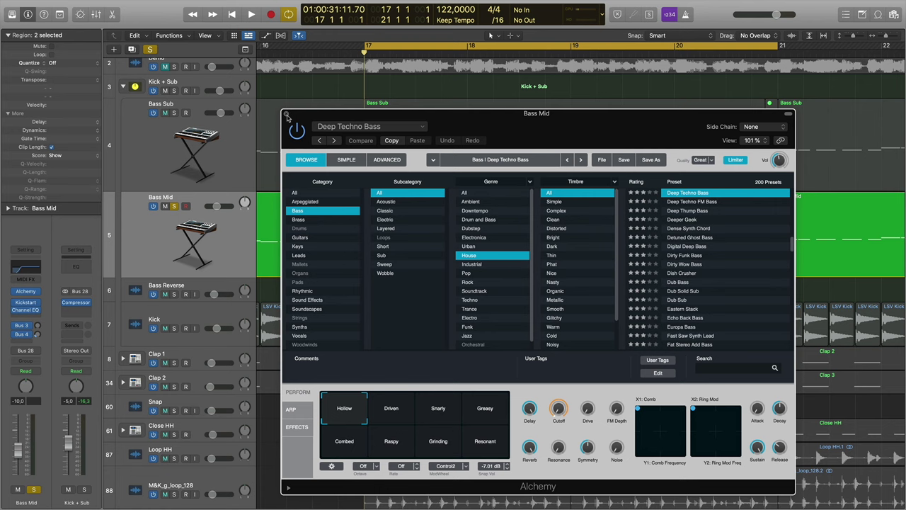
click(286, 114)
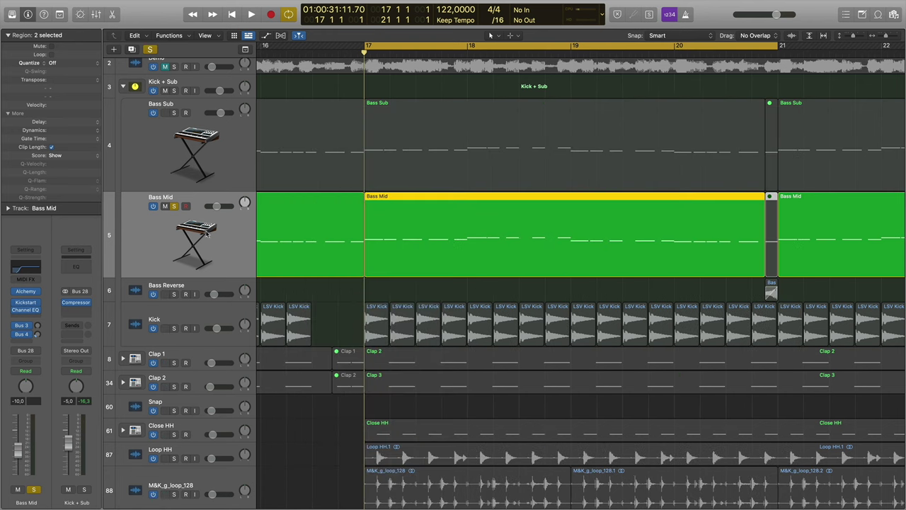
- Set the Kickstart mix on the Bass Mid track to 80% and close the plug-in
click(29, 306)
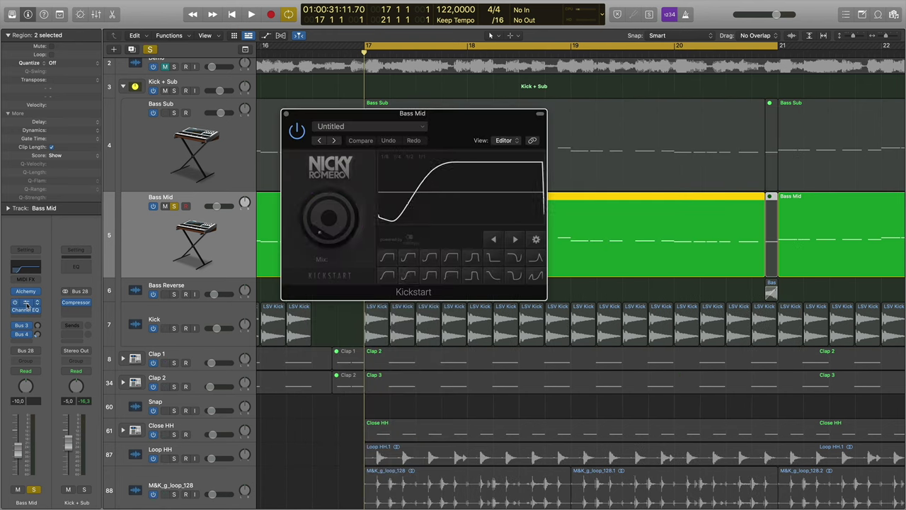
drag(371, 113, 431, 114)
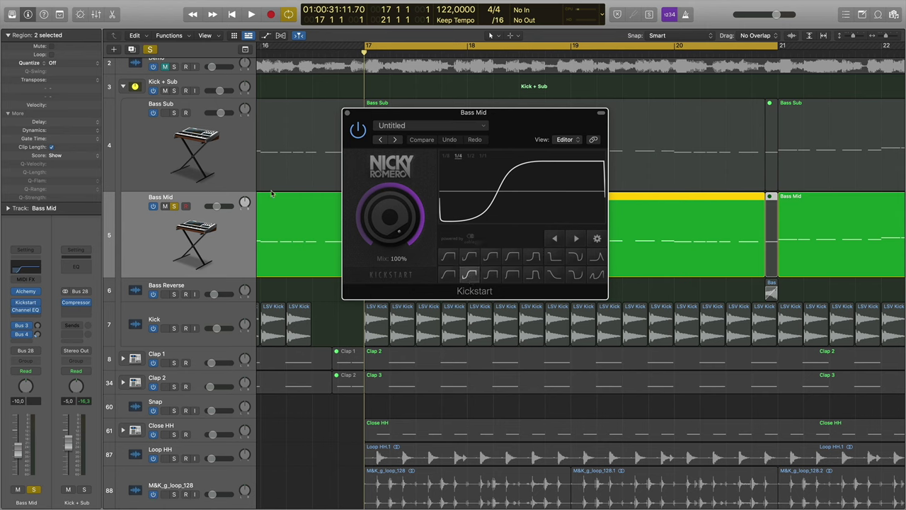
drag(399, 231, 399, 244)
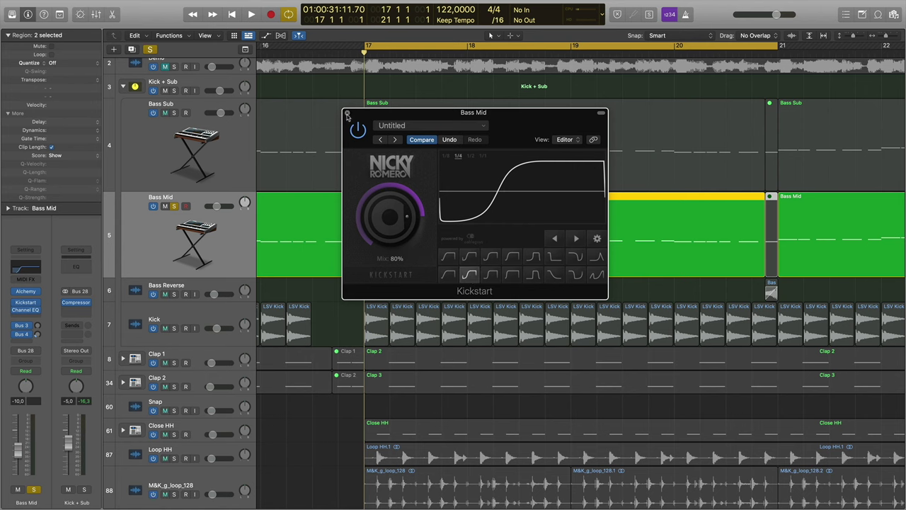
click(347, 114)
- Play the Bass Mid track and compare its sound with the Channel EQ low cut bypassed and active
click(26, 310)
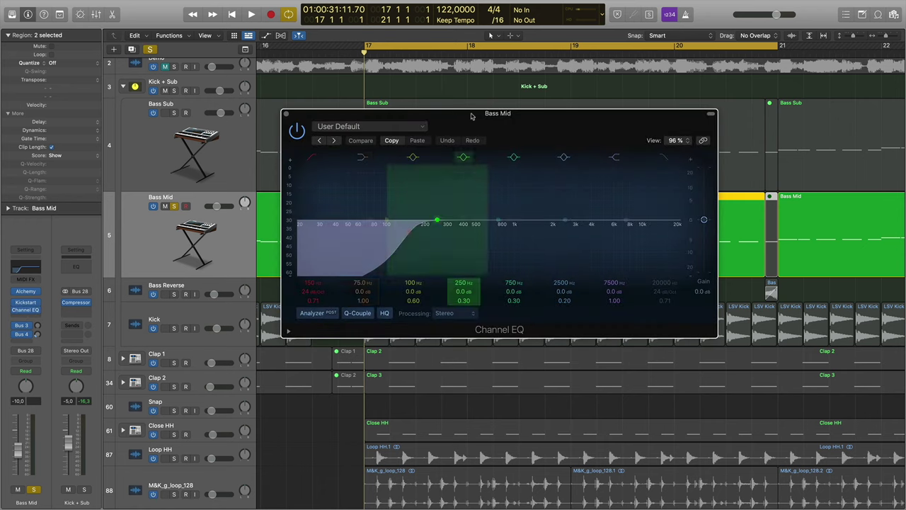
drag(468, 113, 600, 95)
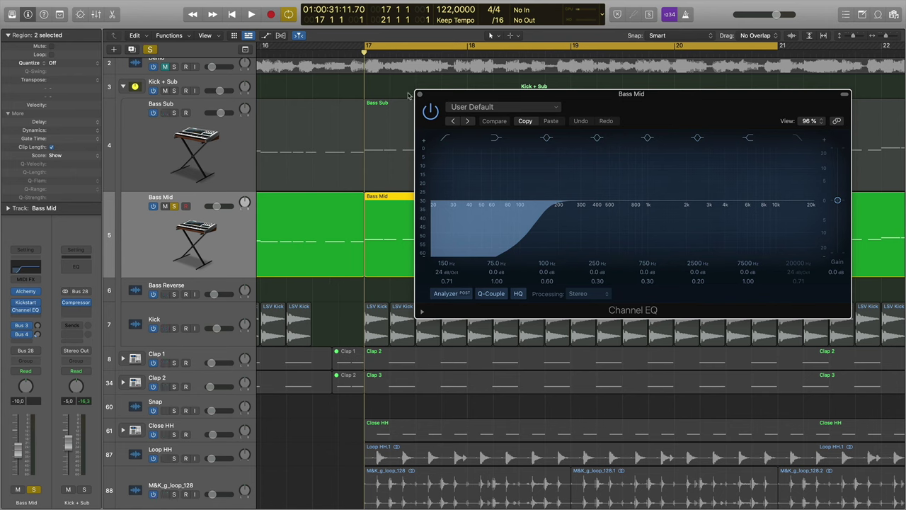
key(space)
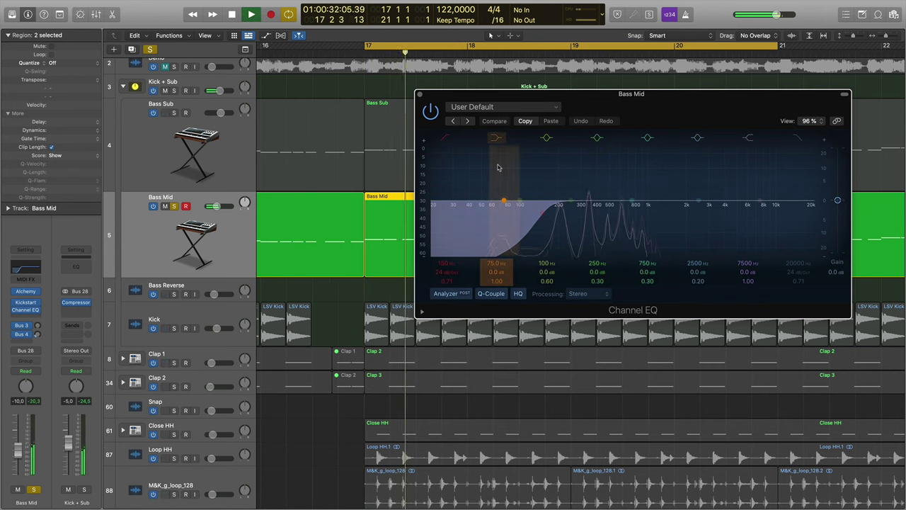
click(430, 112)
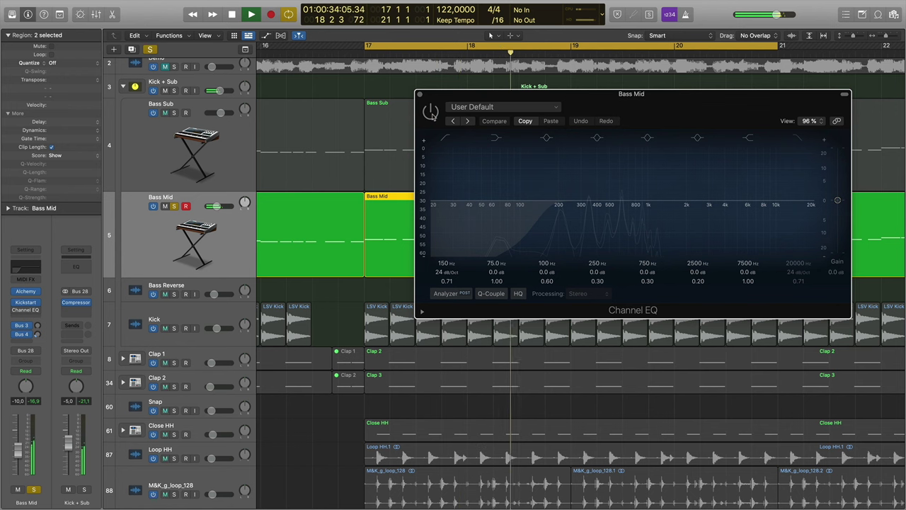
click(430, 112)
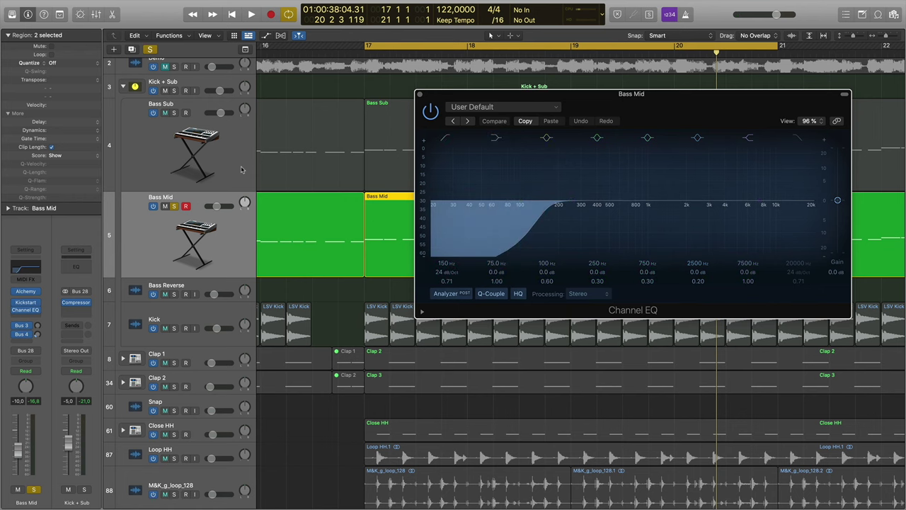
- Solo Bass Sub together with Bass Mid, close the Channel EQ, and compare playback with and without the sub layer
click(173, 112)
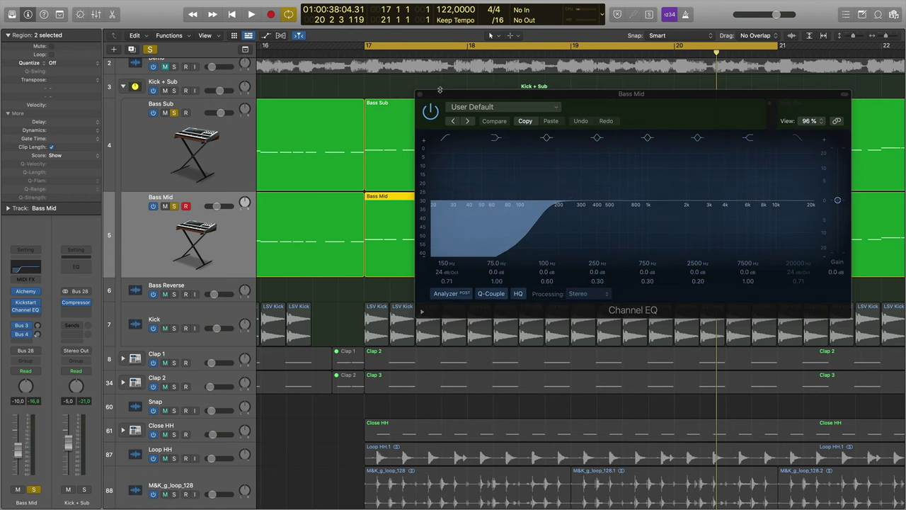
click(420, 95)
key(space)
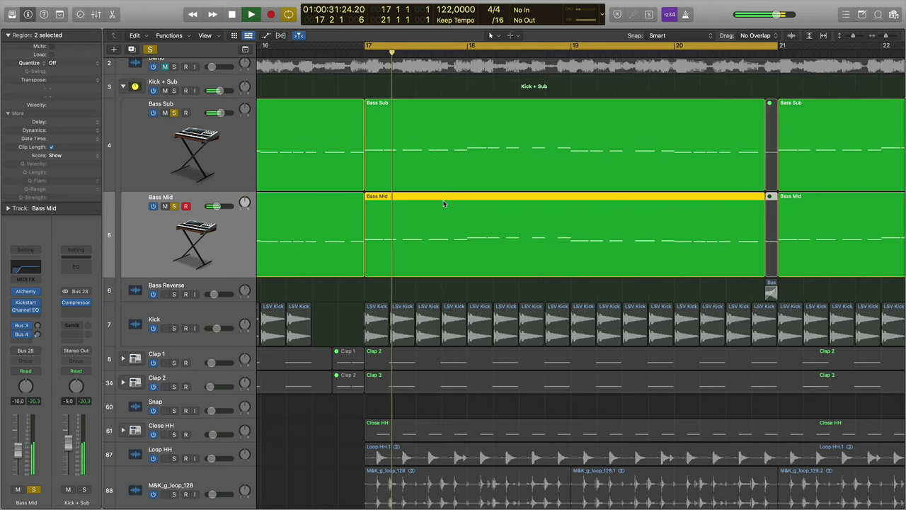
click(174, 113)
click(175, 113)
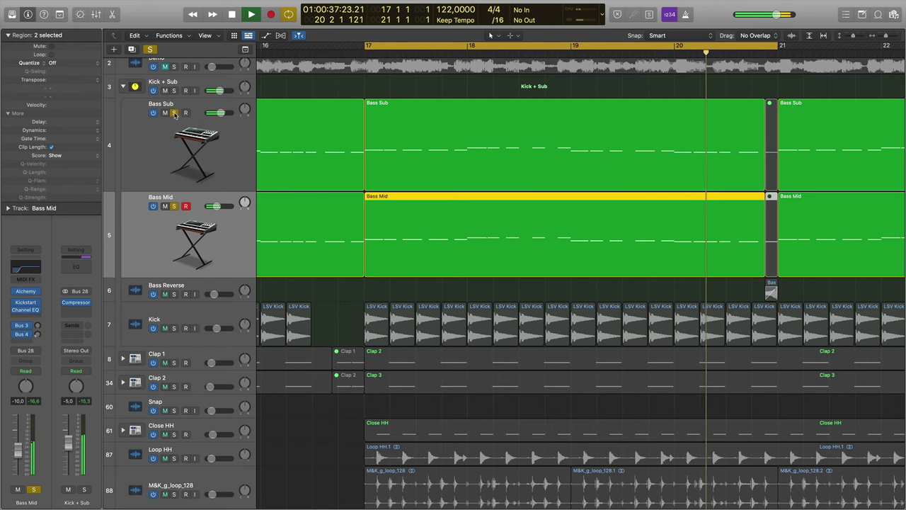
key(space)
- Compare the Bass Sub and Bass Mid channel strips and view the Factory Default Channel EQ on Bass Sub
click(238, 133)
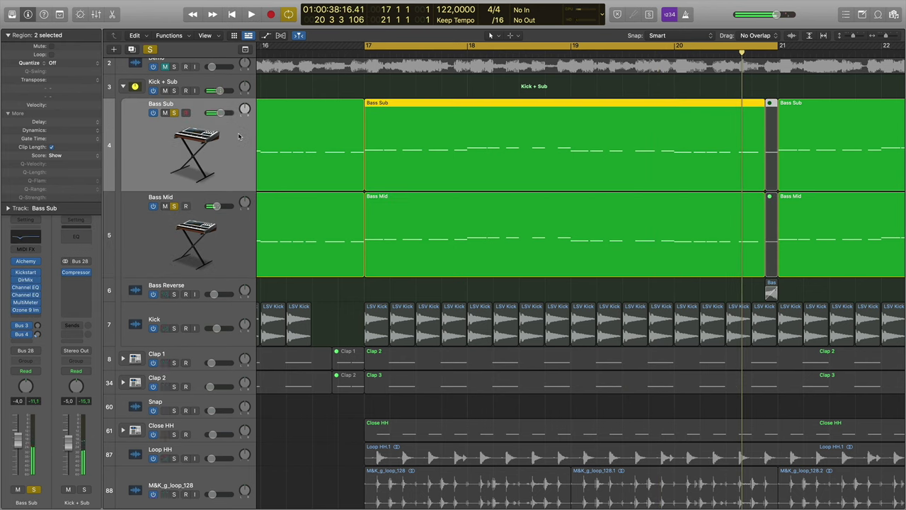
click(240, 227)
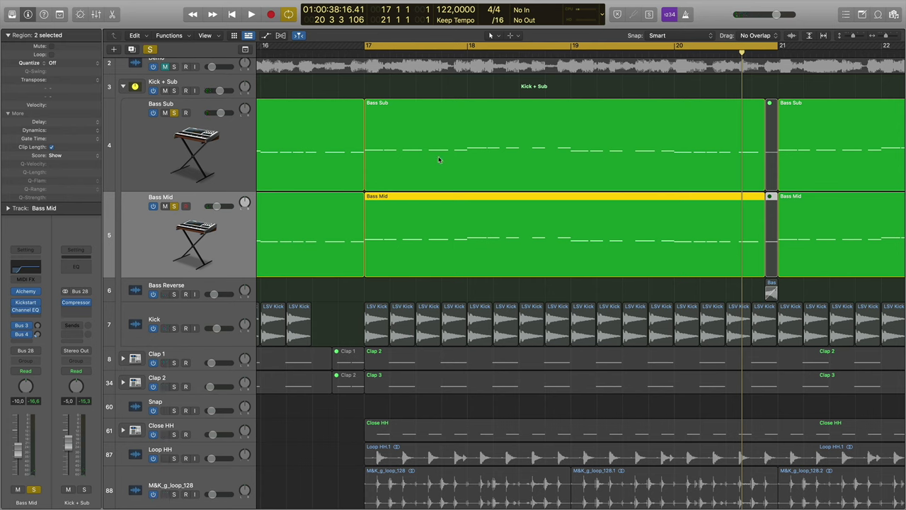
click(244, 146)
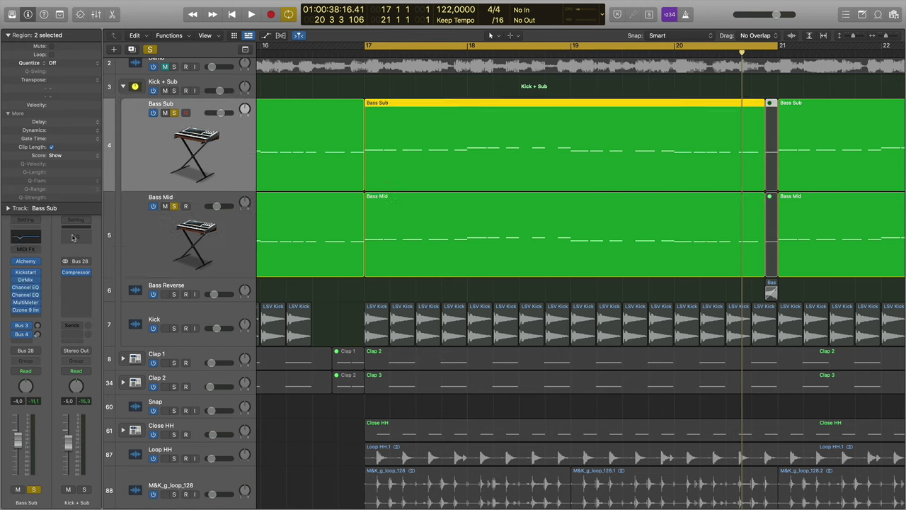
click(26, 295)
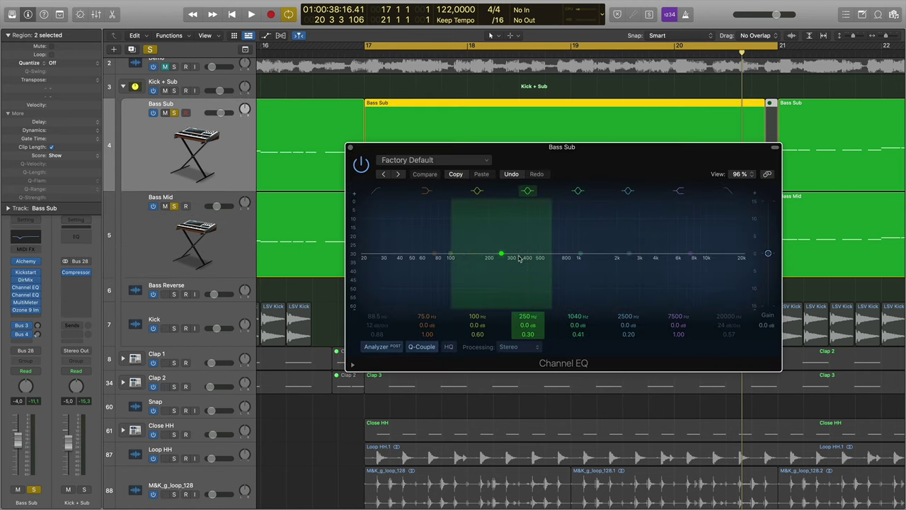
click(350, 147)
- Revisit both bass tracks and examine the 144 Hz band in the User Default Channel EQ on Bass Sub
click(234, 227)
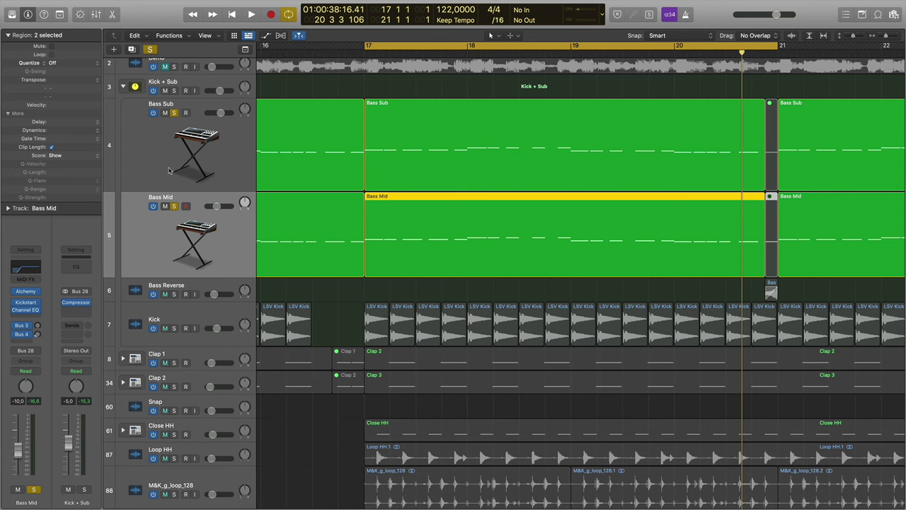
click(234, 150)
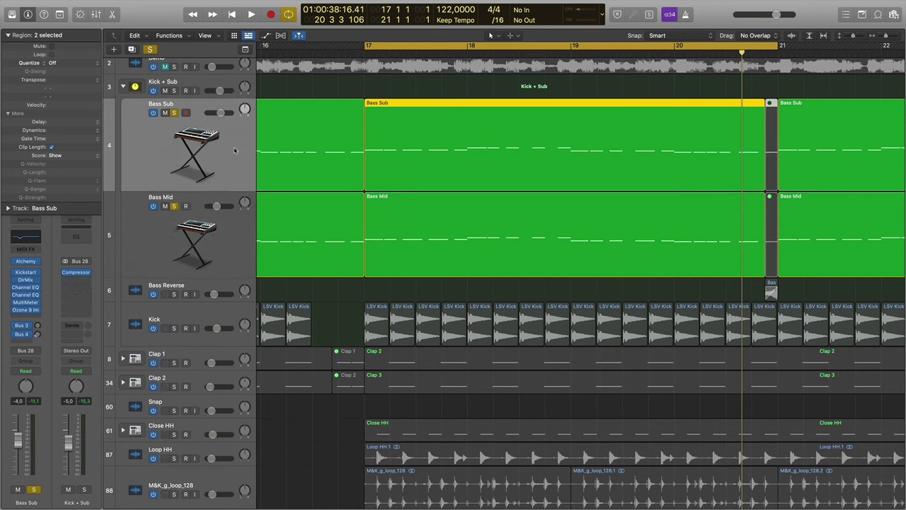
click(25, 295)
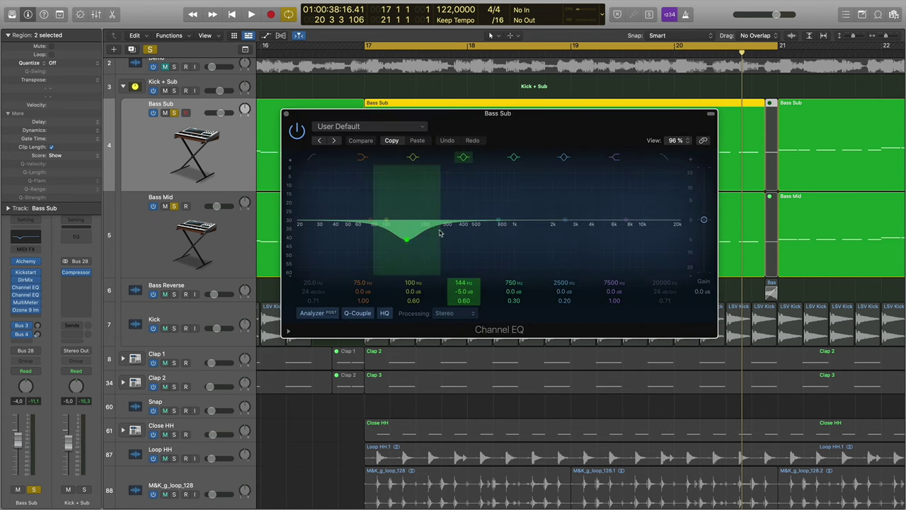
click(286, 116)
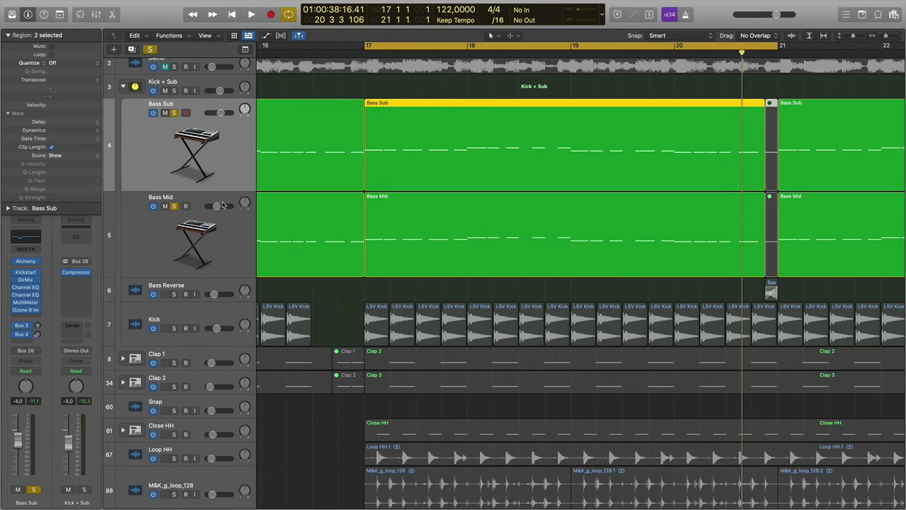
- Insert the Ozone 9 Imager after the Channel EQ on the Bass Mid track
click(222, 203)
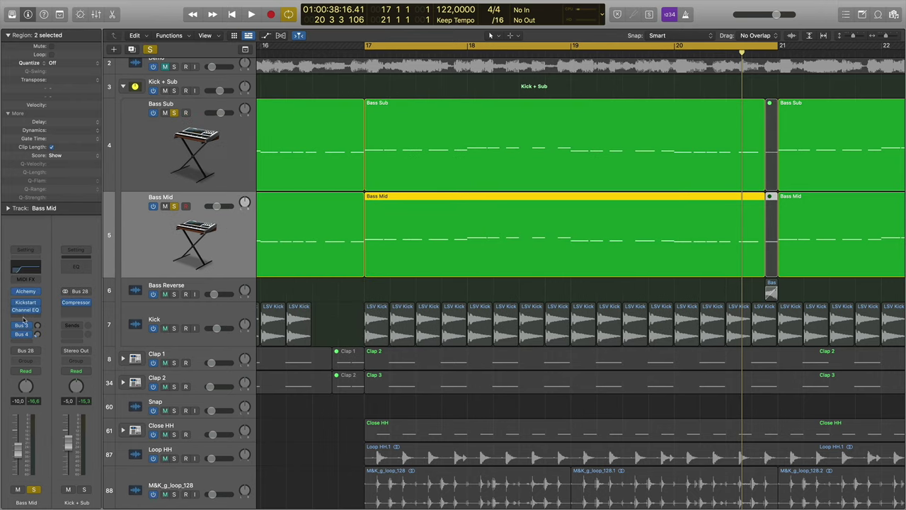
click(25, 317)
mouse_move(69, 464)
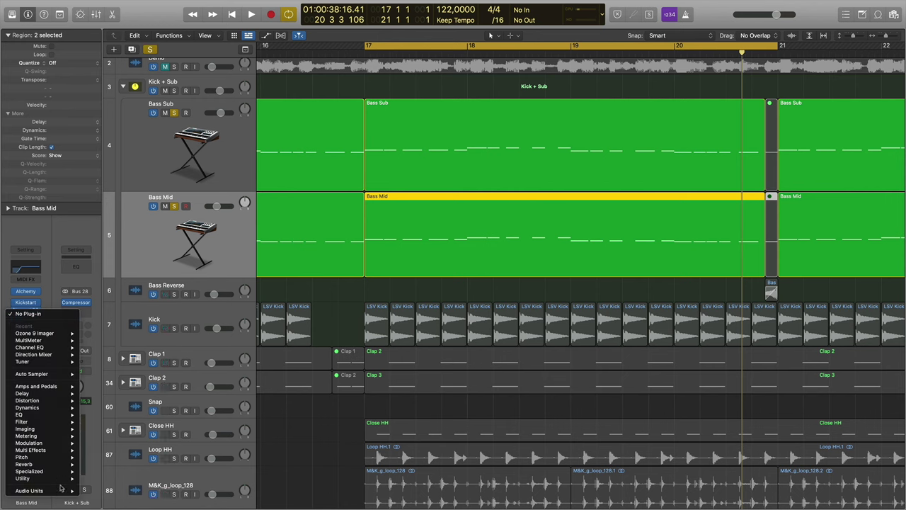
mouse_move(68, 490)
mouse_move(118, 467)
mouse_move(212, 416)
click(276, 417)
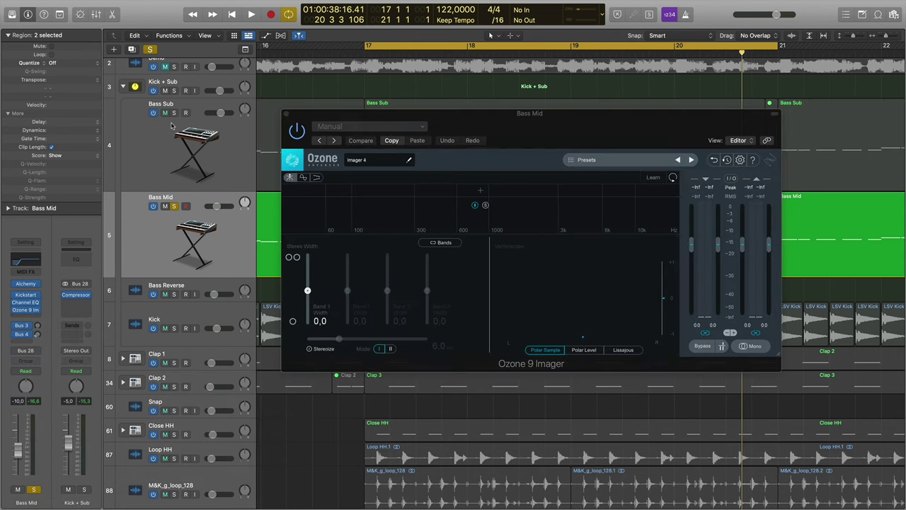
- Play the soloed Bass Mid track, examine its stereo image in the Ozone 9 Imager's vectorscope, and close the plug-in
drag(341, 113, 438, 116)
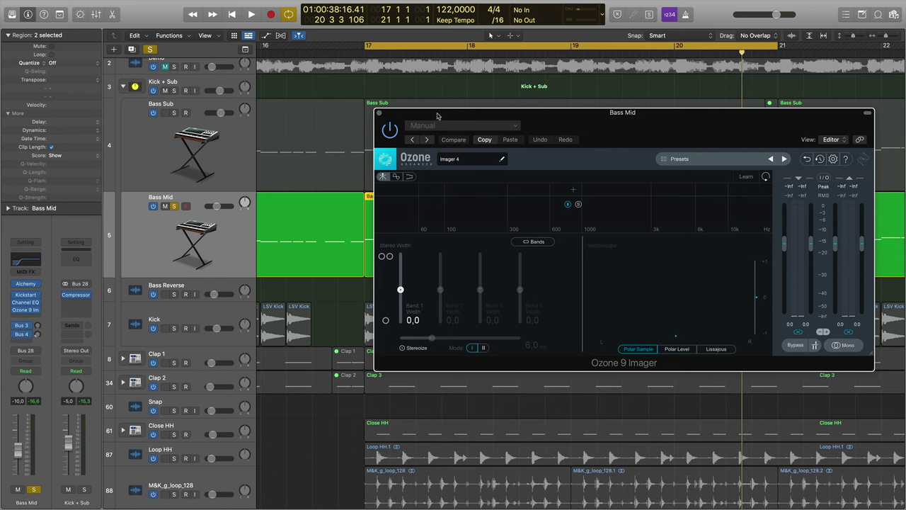
key(space)
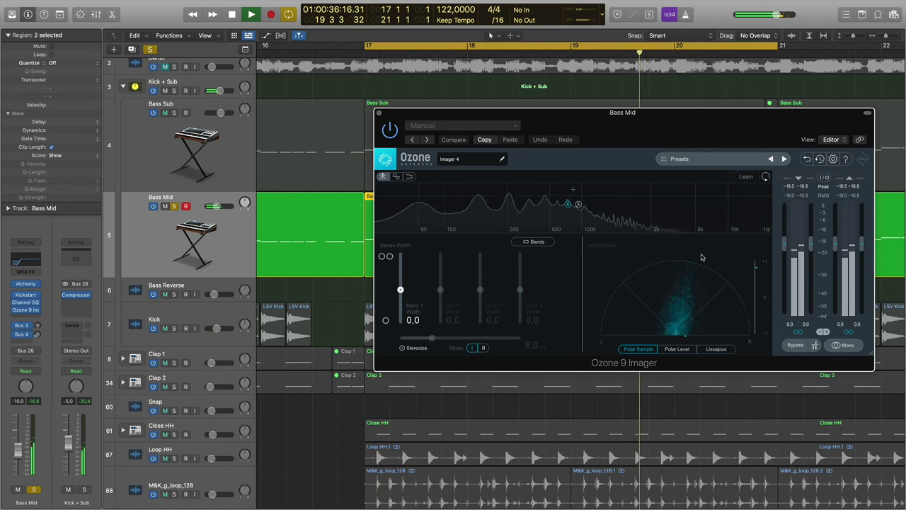
key(space)
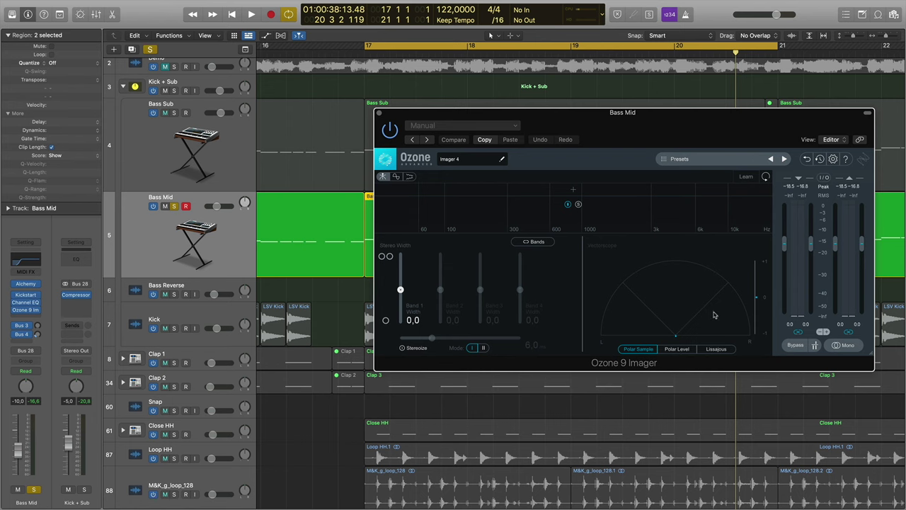
click(380, 116)
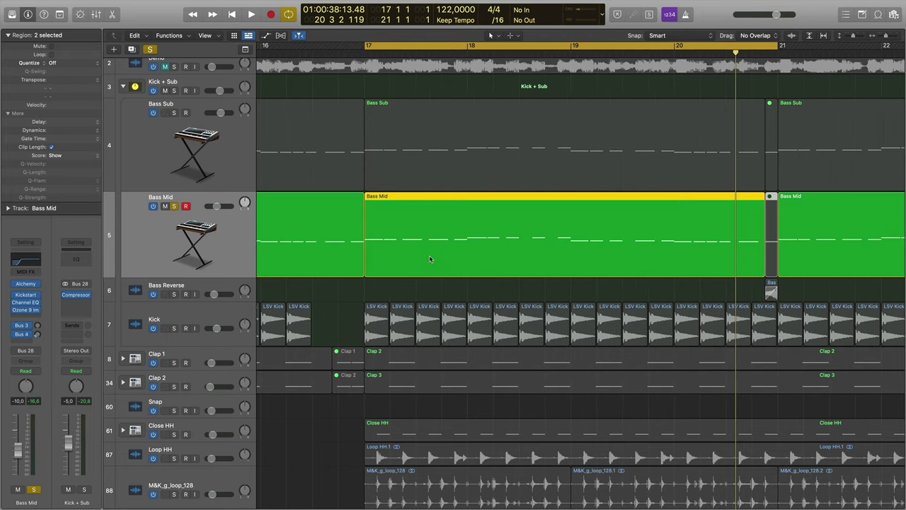
- Raise and lower Bass Mid's Bus 4 send level, using playback to compare the amount of reverb
click(38, 334)
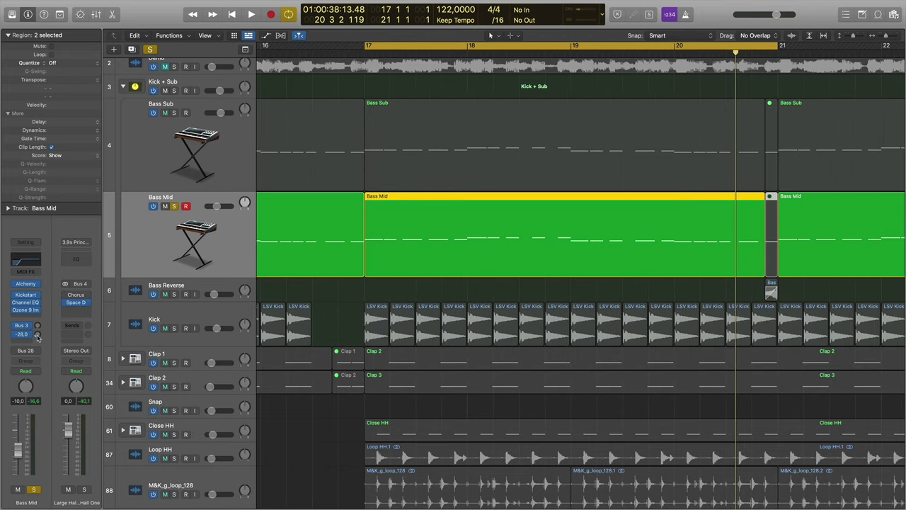
drag(42, 339, 40, 325)
key(space)
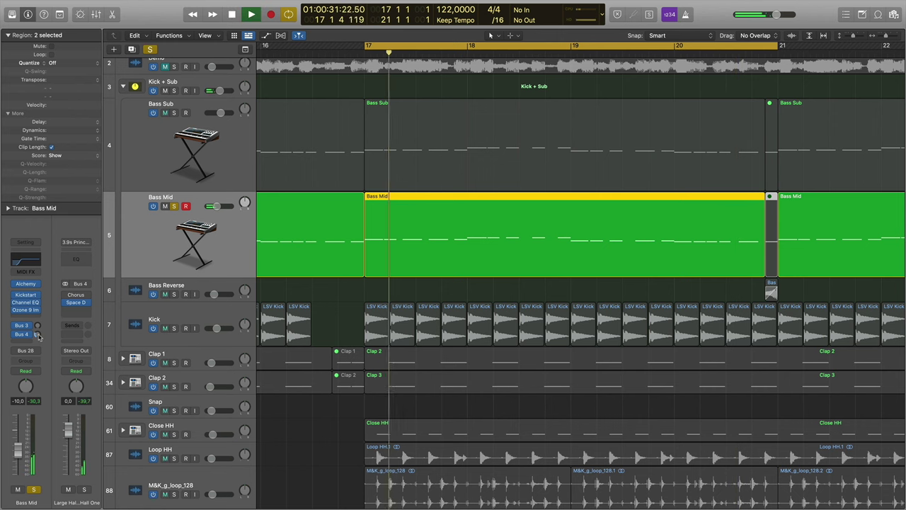
drag(38, 335, 38, 349)
key(space)
- View the 03.9s Prince Hall One preset in Space Designer on the Bus 4 channel and close it
mouse_move(81, 306)
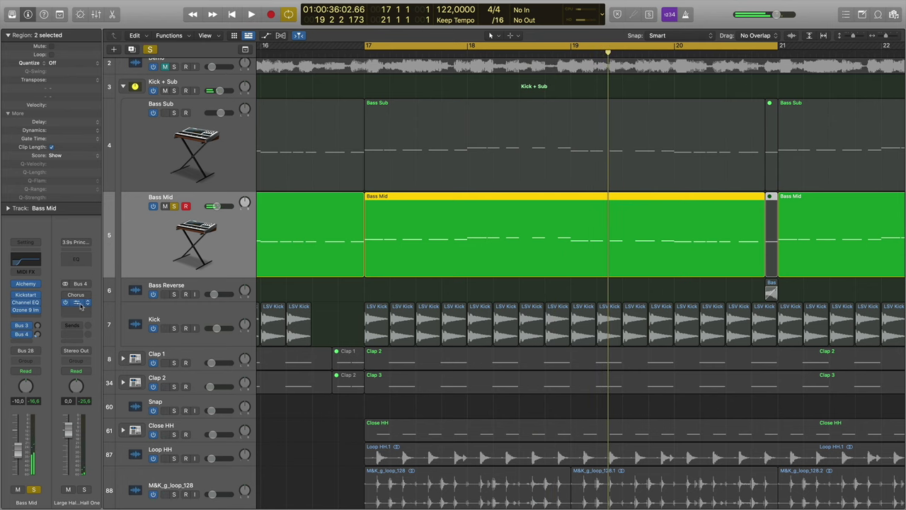
click(81, 306)
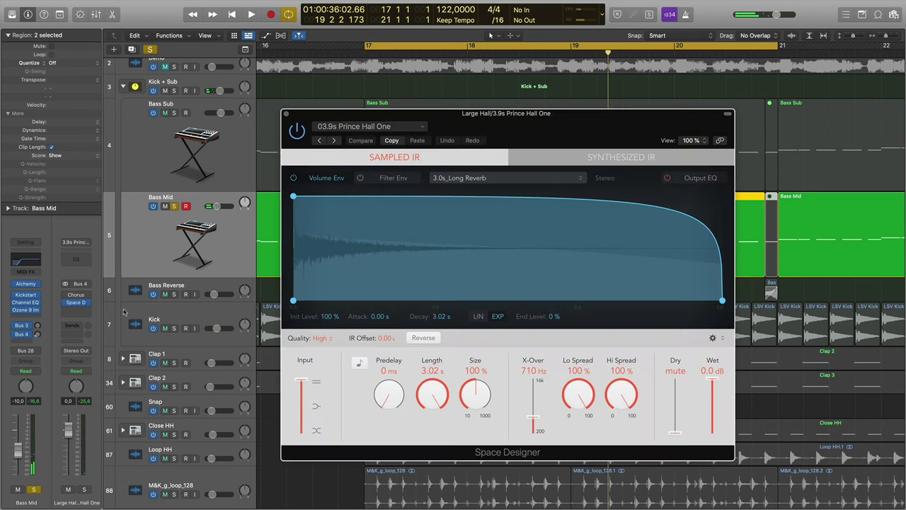
click(286, 114)
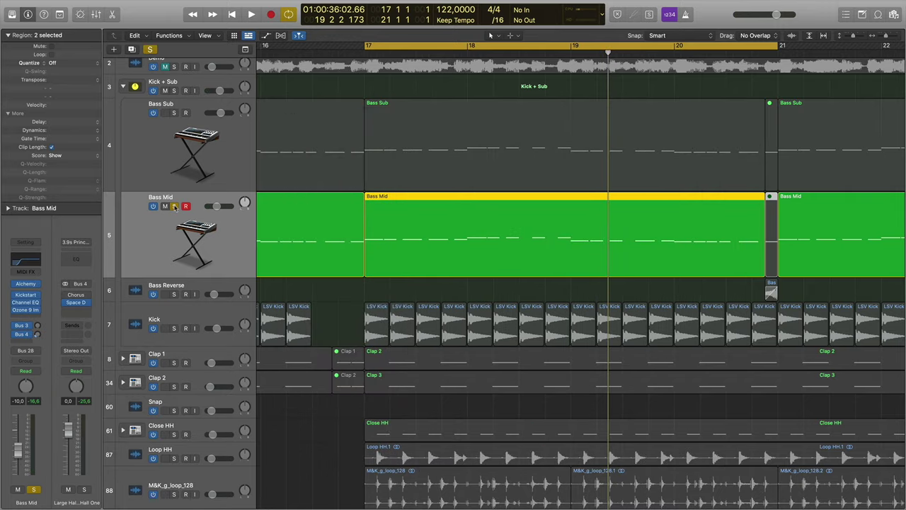
- Unsolo Bass Mid, inspect the Bus 4 send level and options on Bass Sub, and reselect Bass Mid
click(175, 207)
click(234, 163)
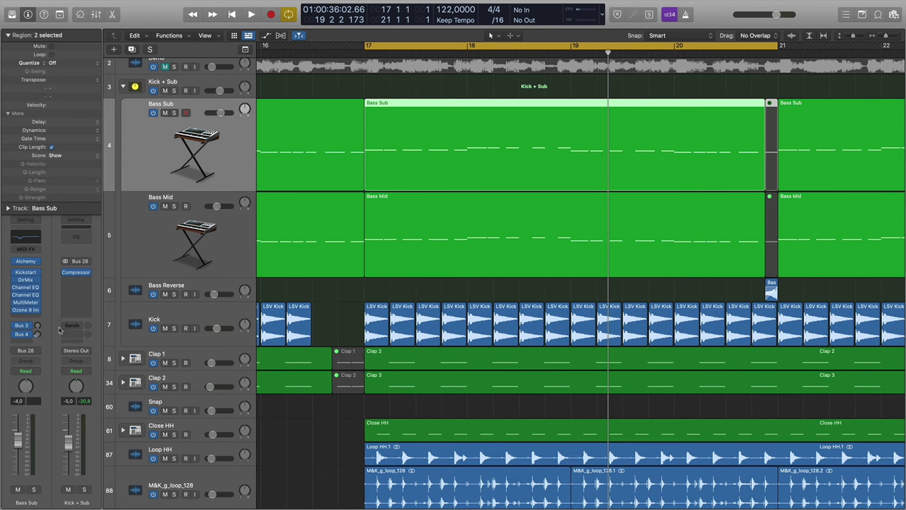
click(38, 336)
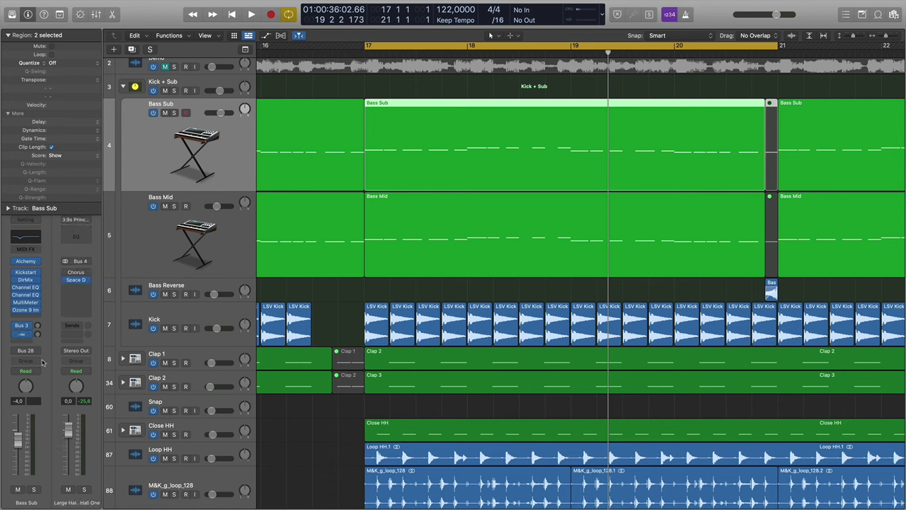
click(23, 334)
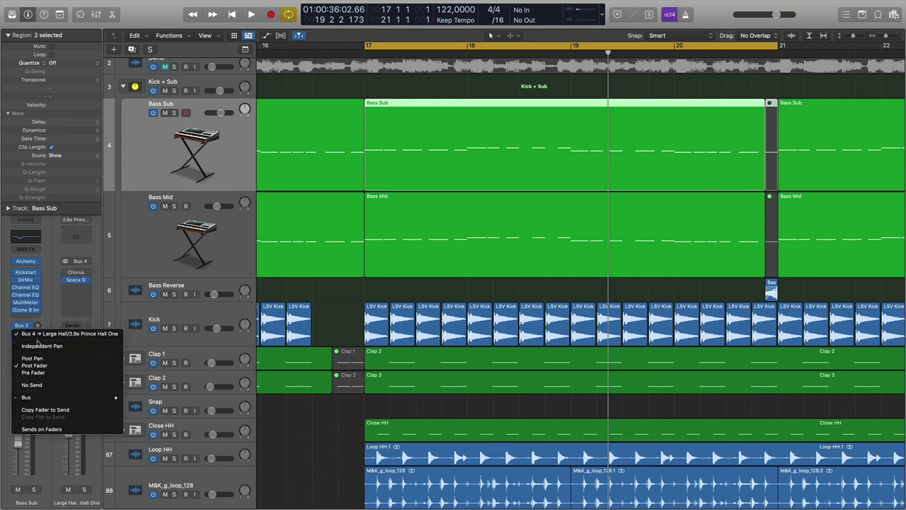
click(53, 310)
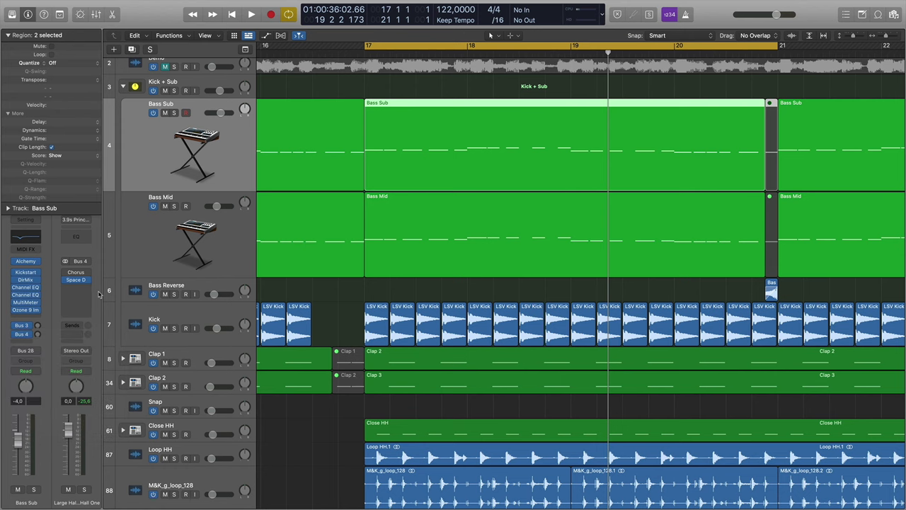
click(228, 237)
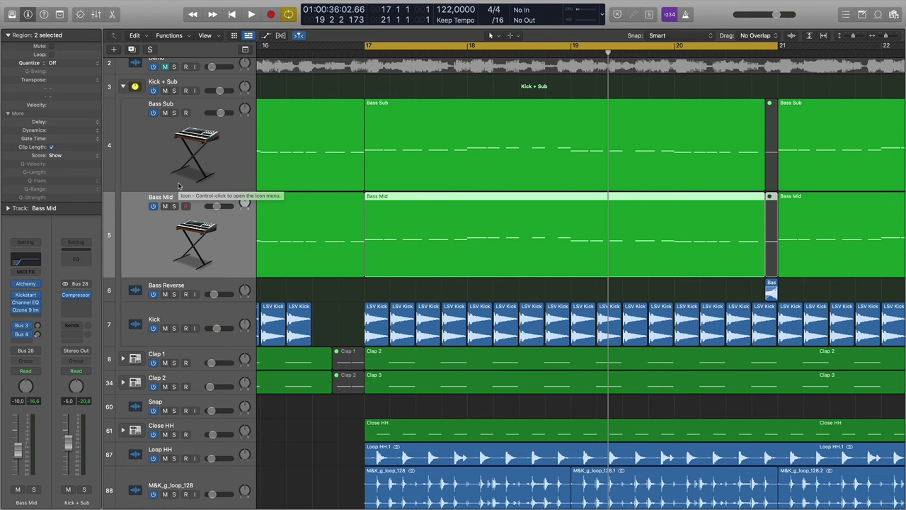
- Move the playhead to bar 17 and compare the Bass Sub and Bass Mid regions starting there
click(366, 53)
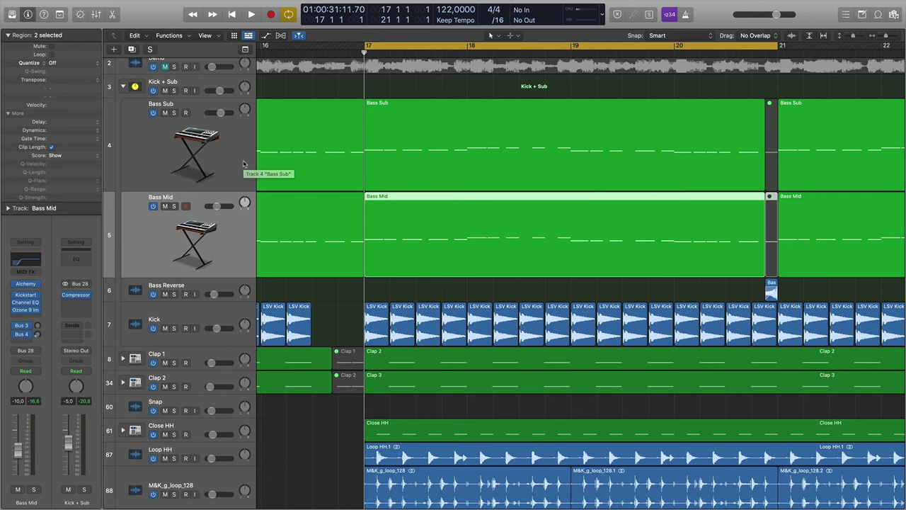
key(super+Left)
key(super+Left)
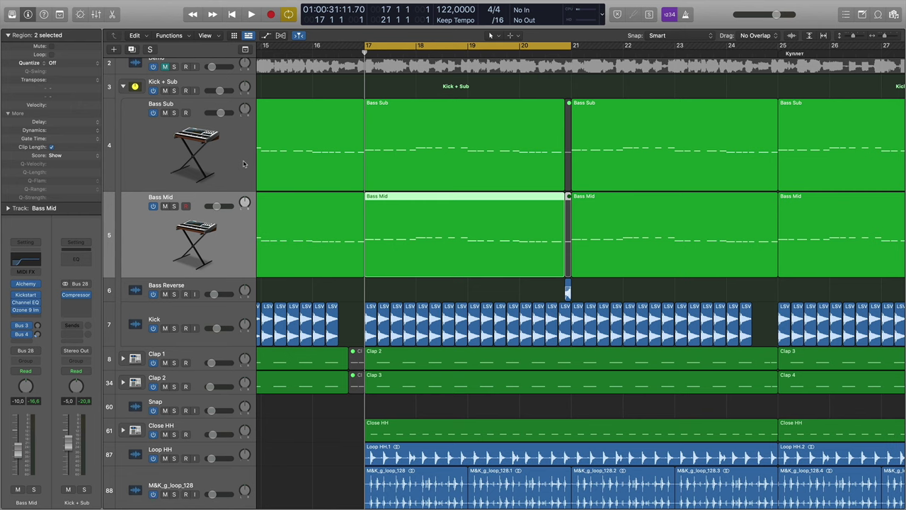
click(427, 160)
click(422, 242)
click(423, 157)
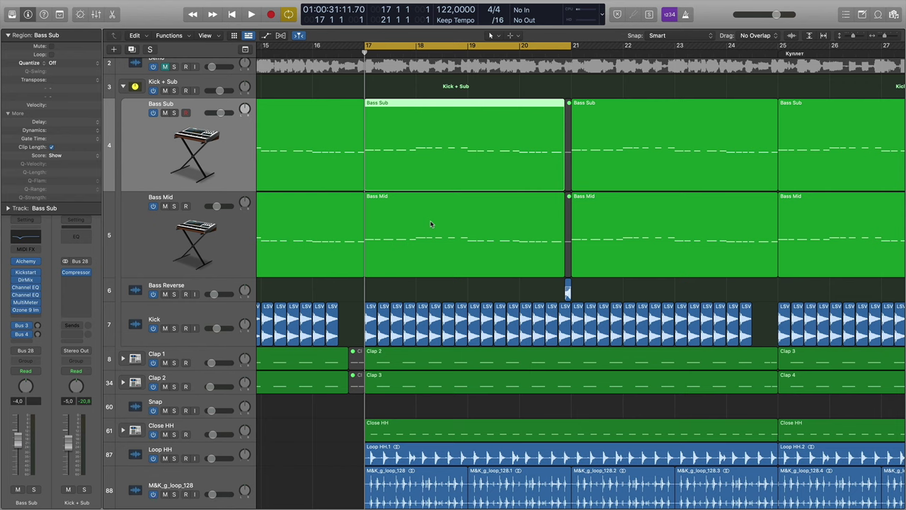
key(super+Right)
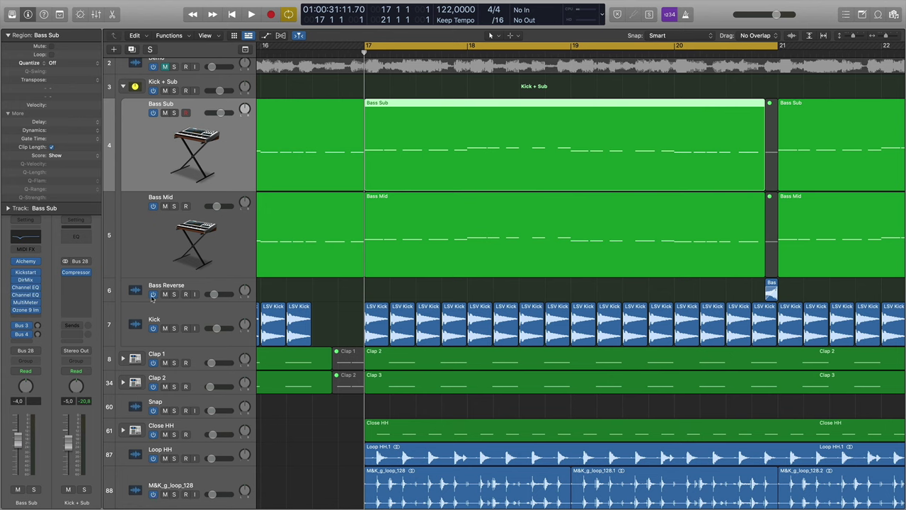
- Increase the height of the Bass Reverse track, select it, and place the playhead at 20 4 1
drag(191, 303, 194, 320)
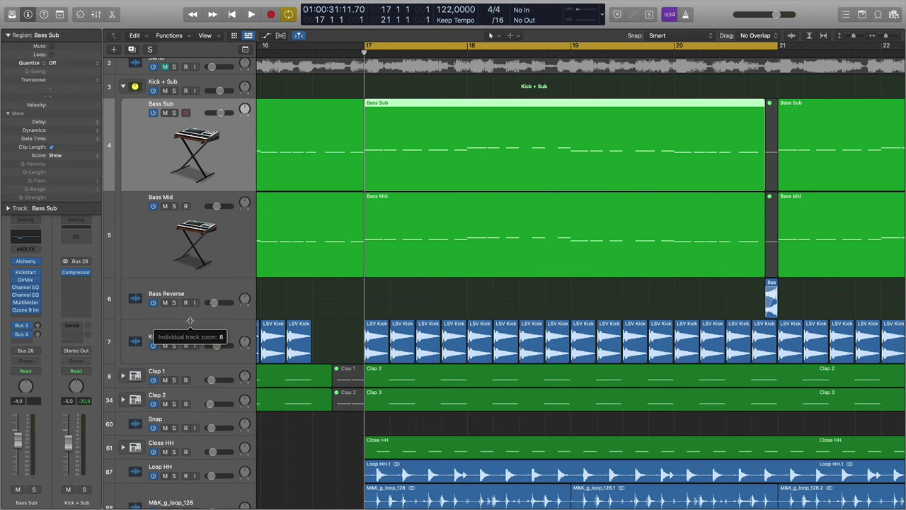
click(200, 298)
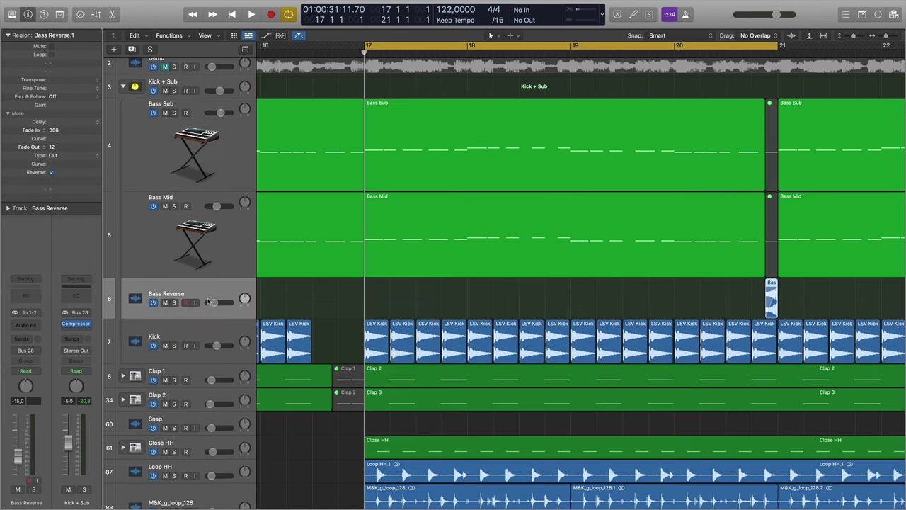
click(751, 49)
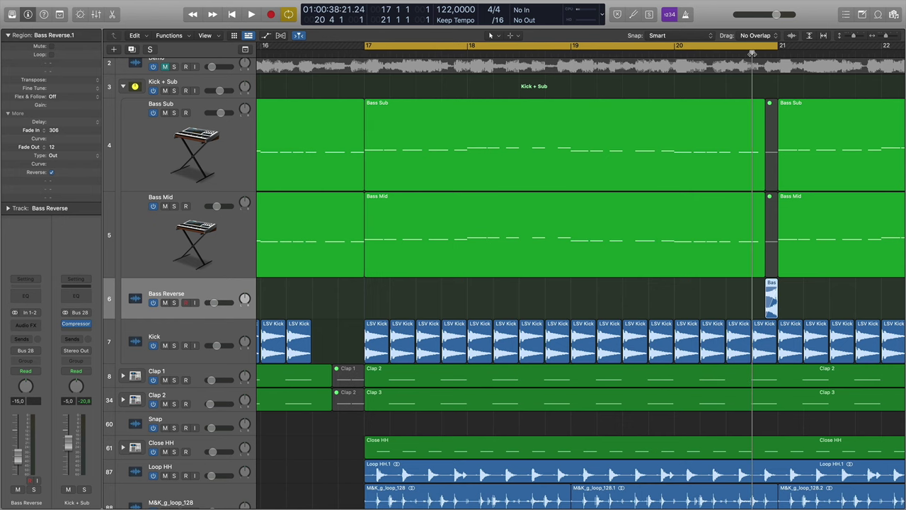
- Select the muted Bass Sub and Bass Mid regions just before bar 21 to examine them together
key(super+Right)
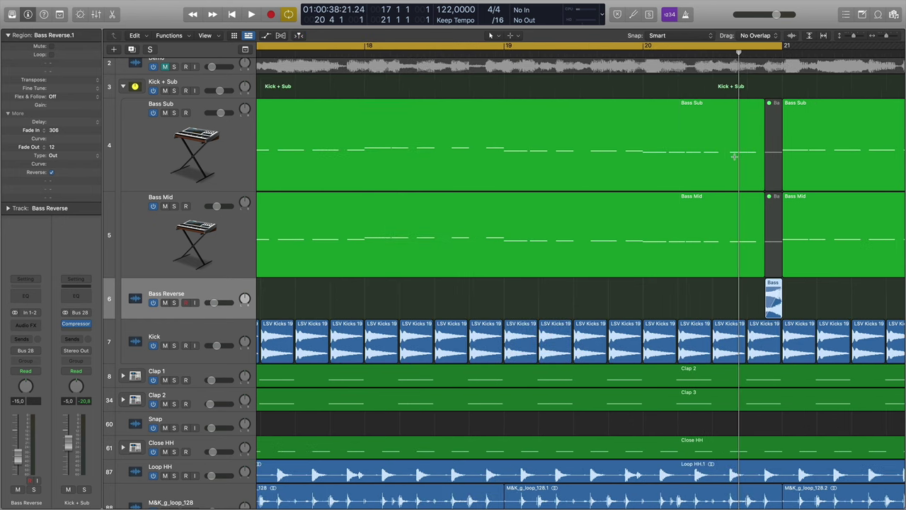
key(super+Right)
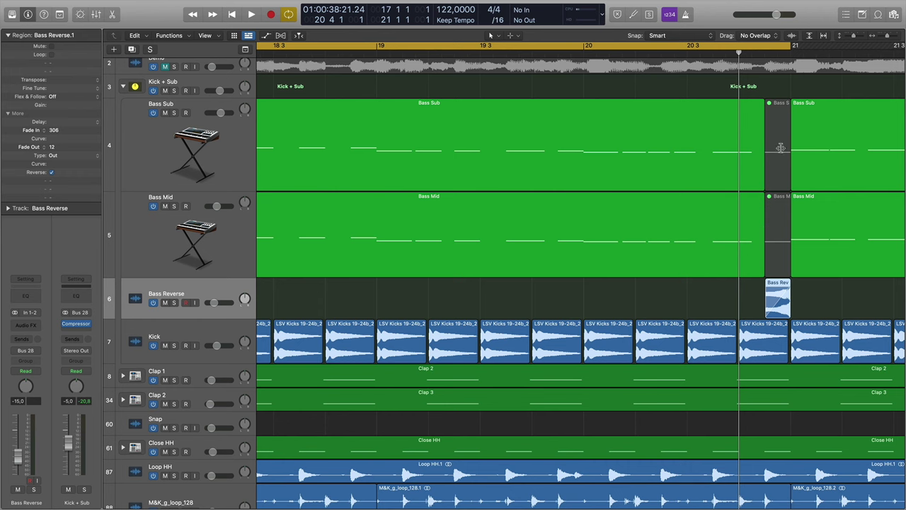
click(777, 109)
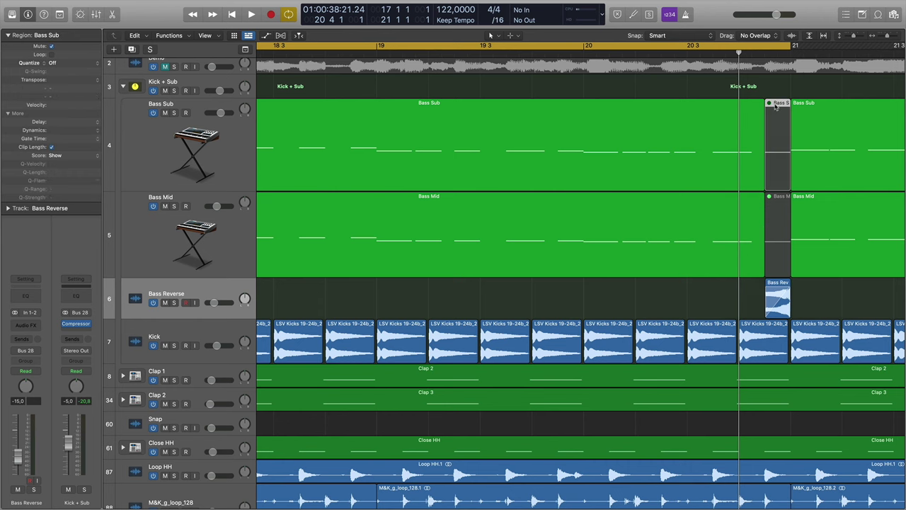
shift+click(775, 210)
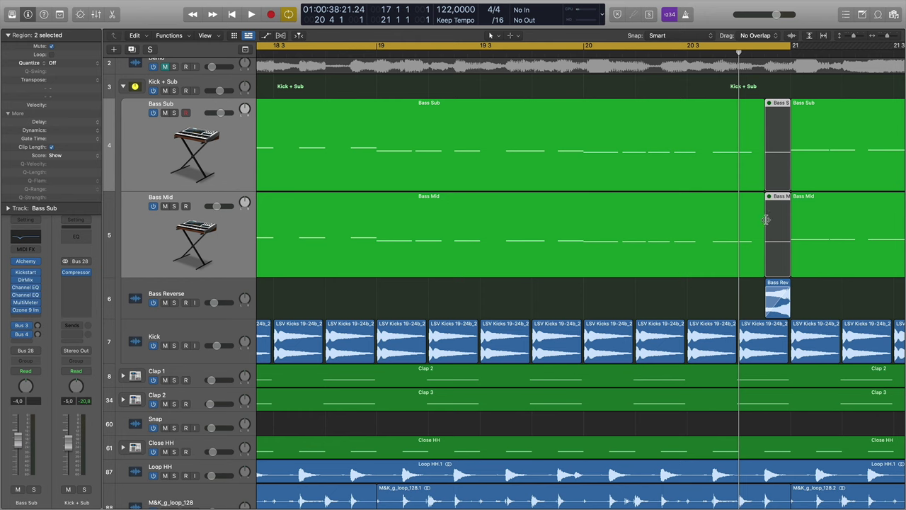
- Check the Reverse setting of the Bass Reverse region before bar 21, solo its track, and play it
click(782, 285)
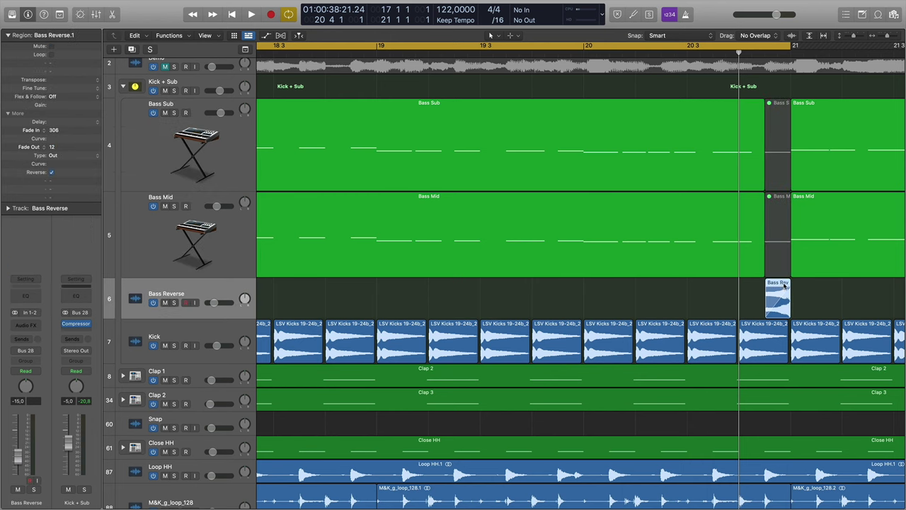
click(52, 174)
click(174, 302)
key(space)
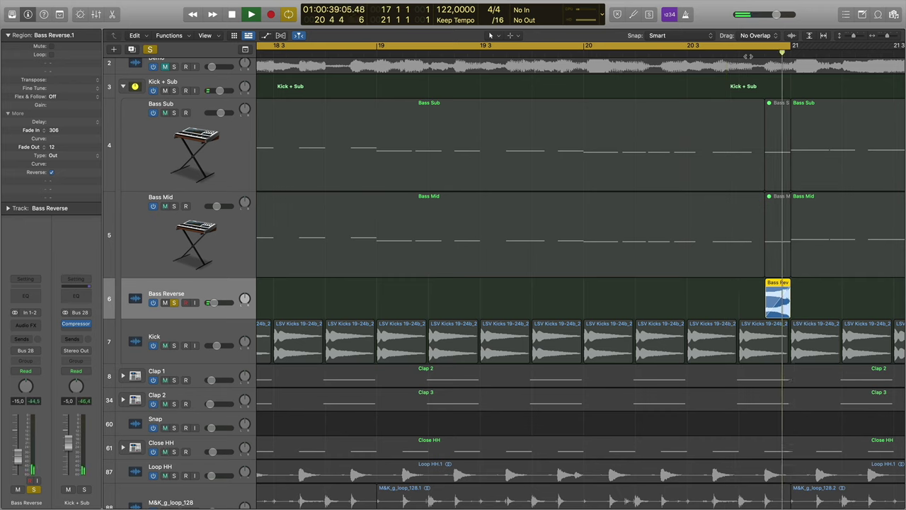
key(space)
scroll(600, 203, left, 2)
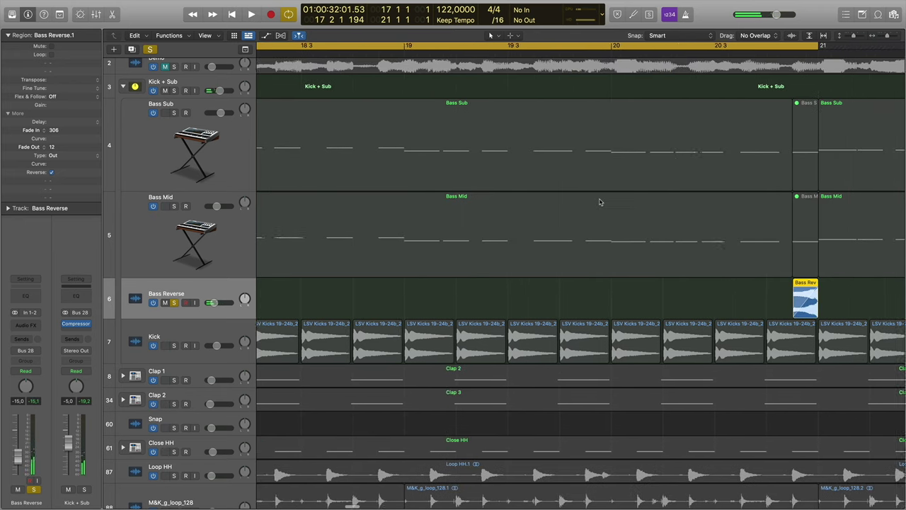
scroll(600, 203, right, 2)
- Copy the Bass Reverse region to end at 18 4 3, move the playhead to its end, and unsolo the track
key(super+Left)
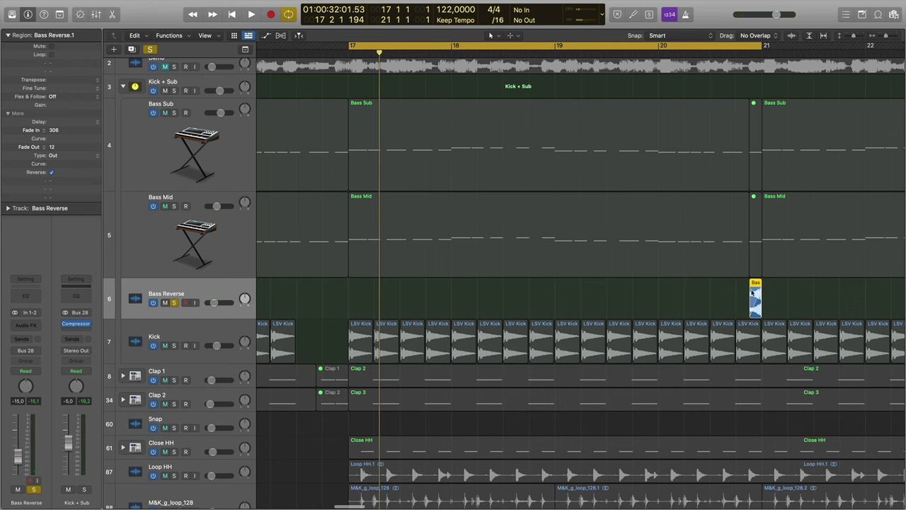
drag(752, 293, 534, 291)
click(539, 51)
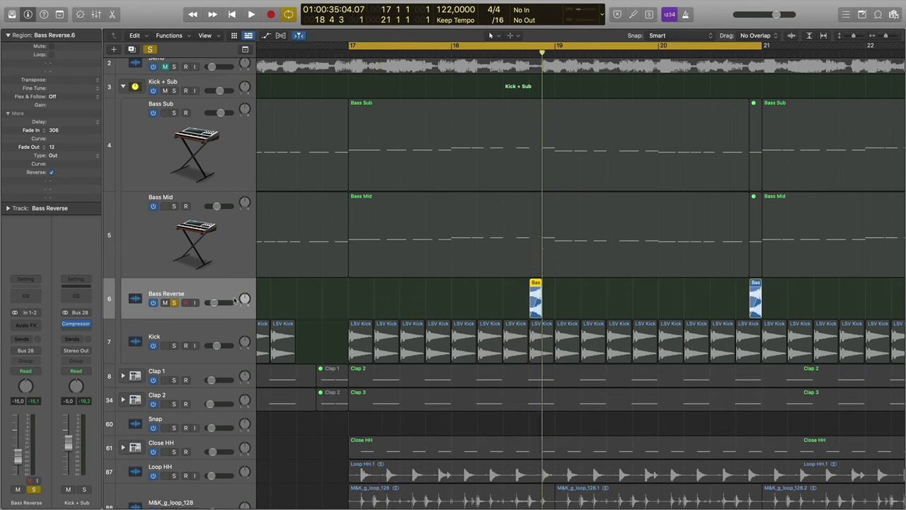
click(173, 302)
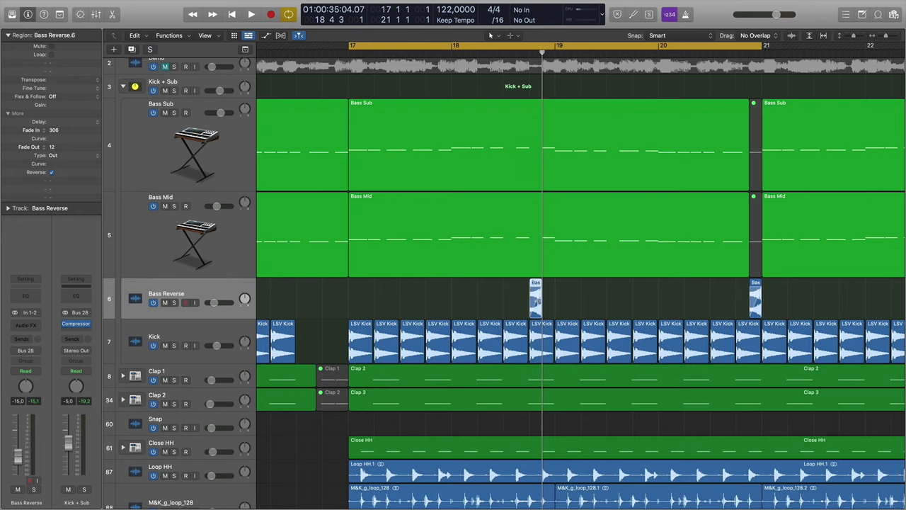
key(super+Right)
scroll(568, 310, right, 4)
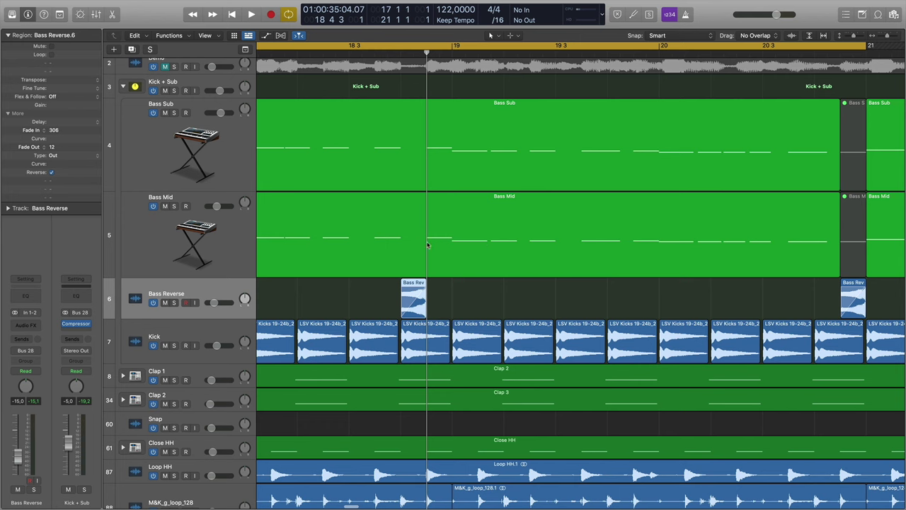
- Set the cycle range from 18 4 3 to 19 1 1 and delete the copied Bass Reverse region that ends at 18 4 3
drag(427, 47, 451, 47)
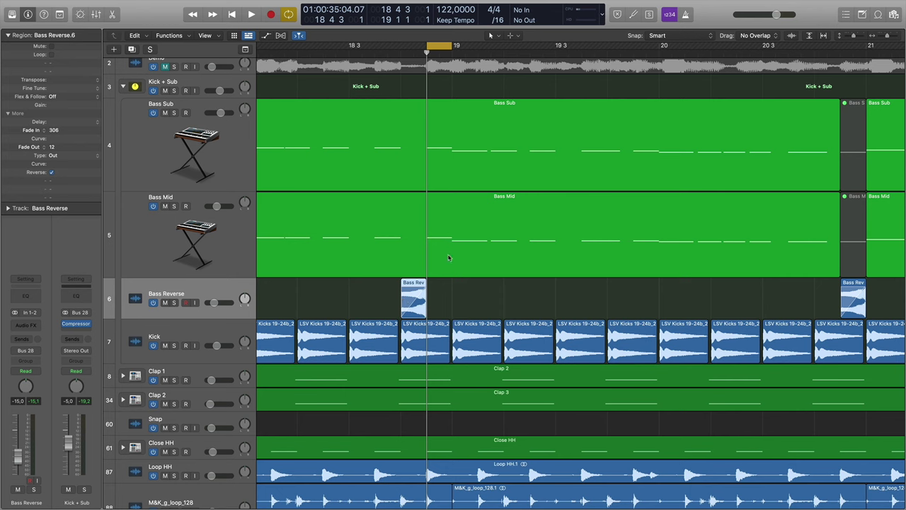
key(super+Left)
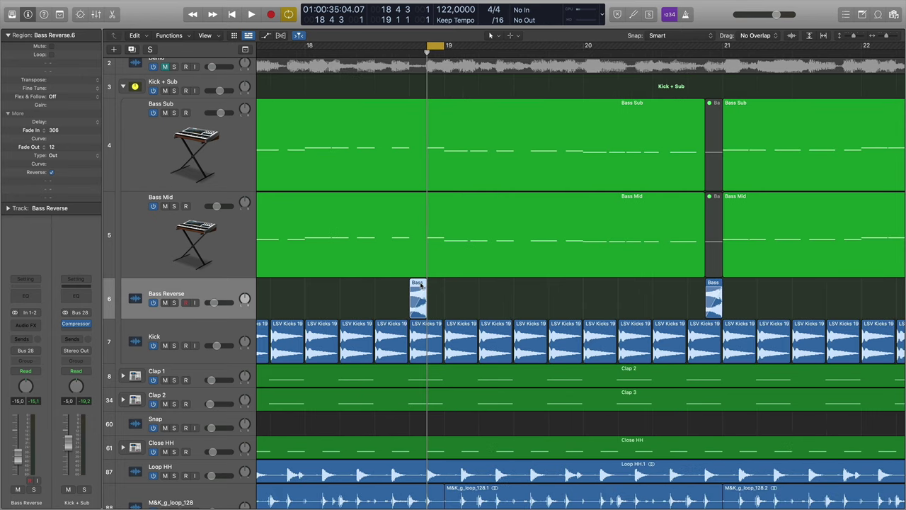
key(BackSpace)
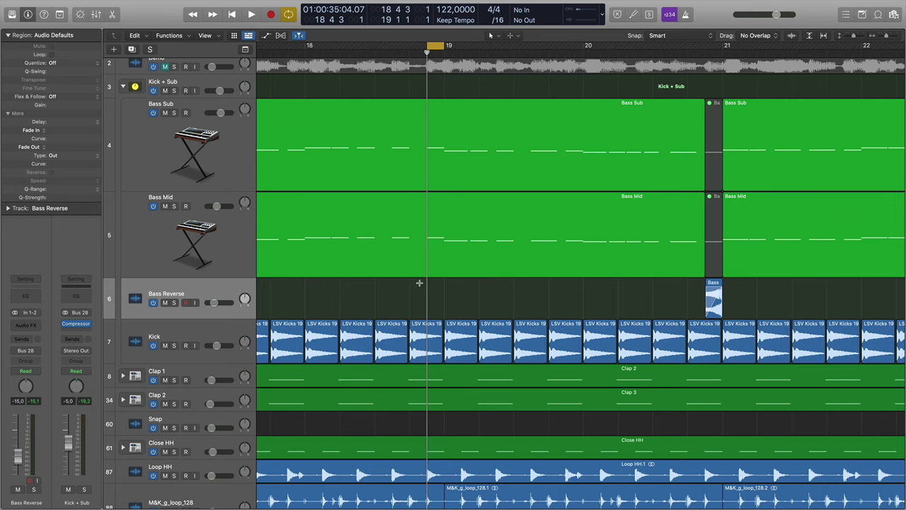
- Solo the Kick + Sub stack and set the cycle range around the Bass Sub region, from 17 1 1 to 21 1 1
key(super+Left)
scroll(428, 287, left, 2)
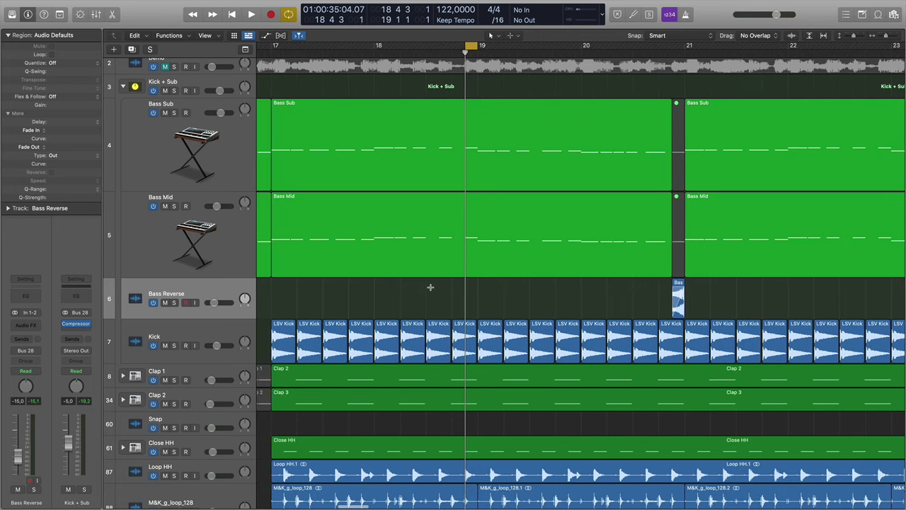
key(super+Left)
click(173, 91)
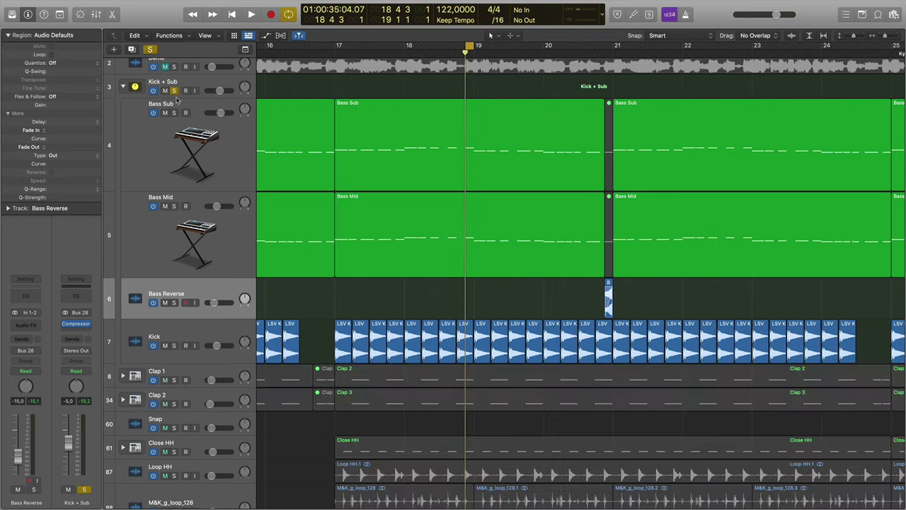
key(c)
click(365, 110)
key(u)
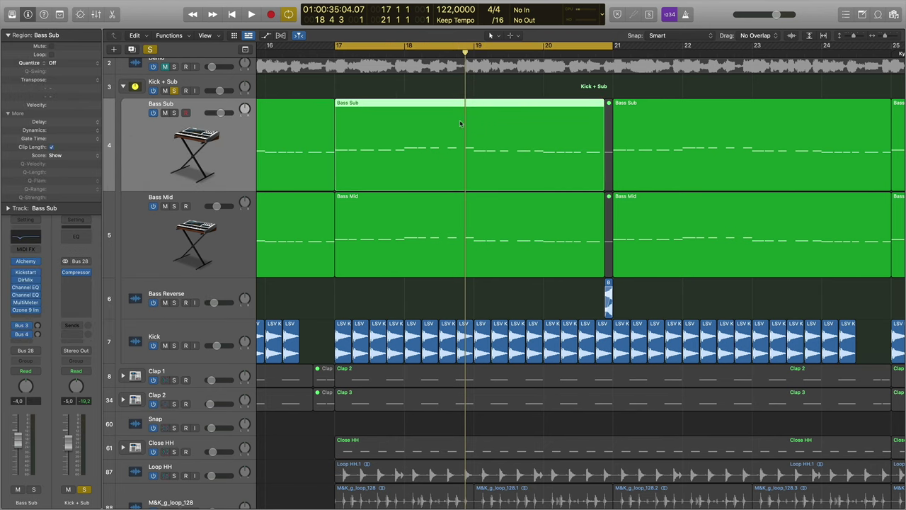
- Play the soloed kick and bass from 19 1 1 through the cycle's restart, stop, and return the playhead to 17 1 1
click(475, 53)
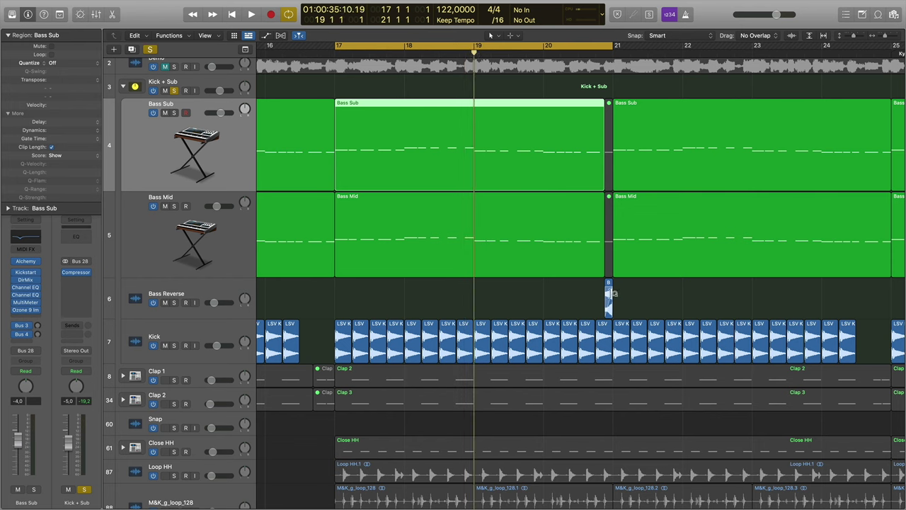
key(space)
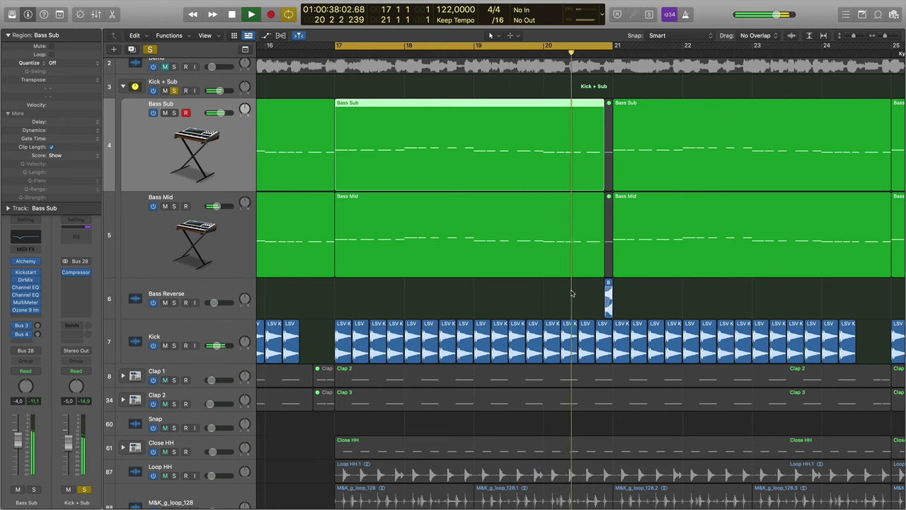
key(space)
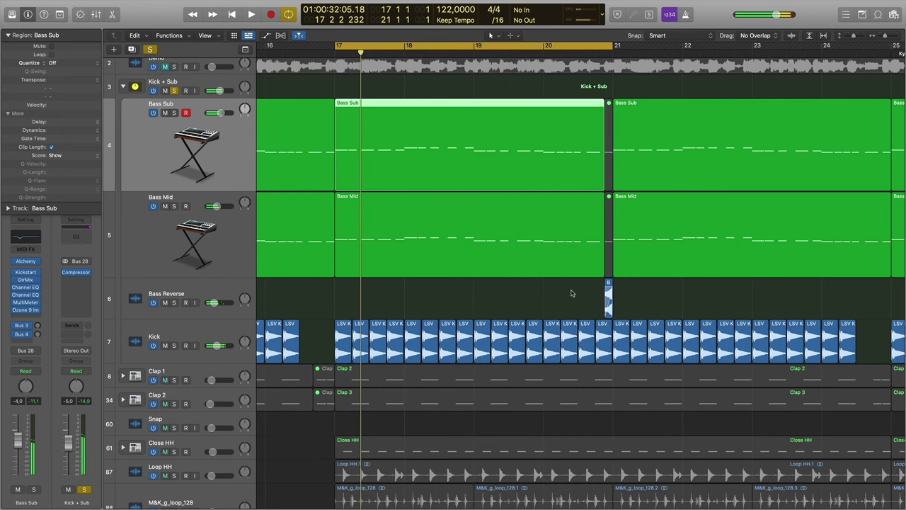
click(335, 53)
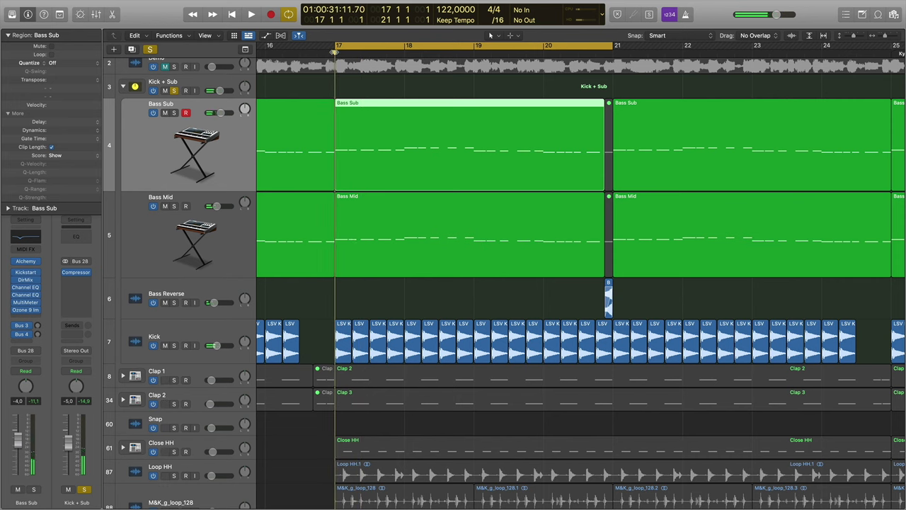
key(super+Right)
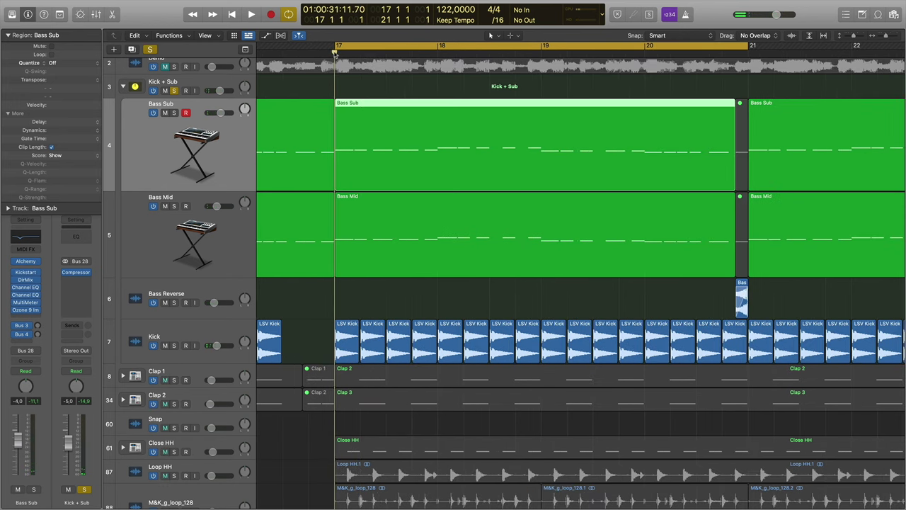